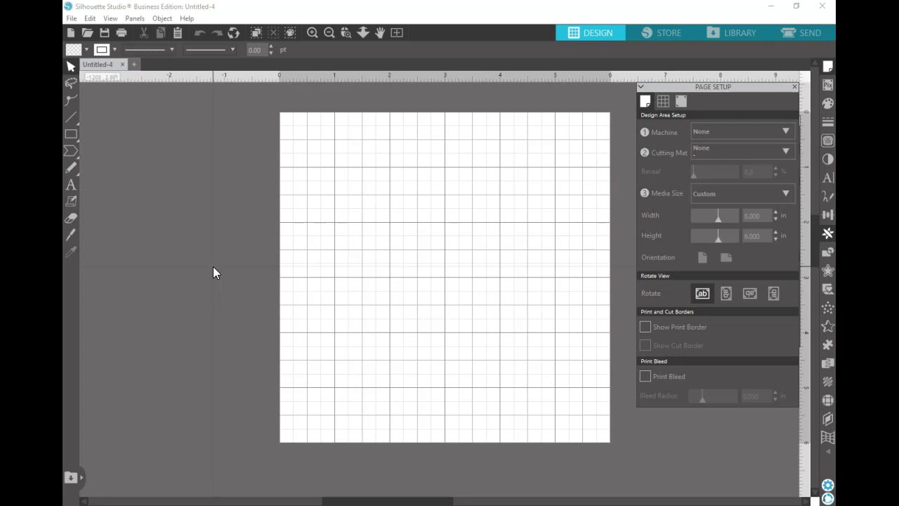
Step: Draw a black-filled chevron left of the page and shorten it to about 0.39 in tall
{"action": "left_click", "coordinate": [73, 149]}
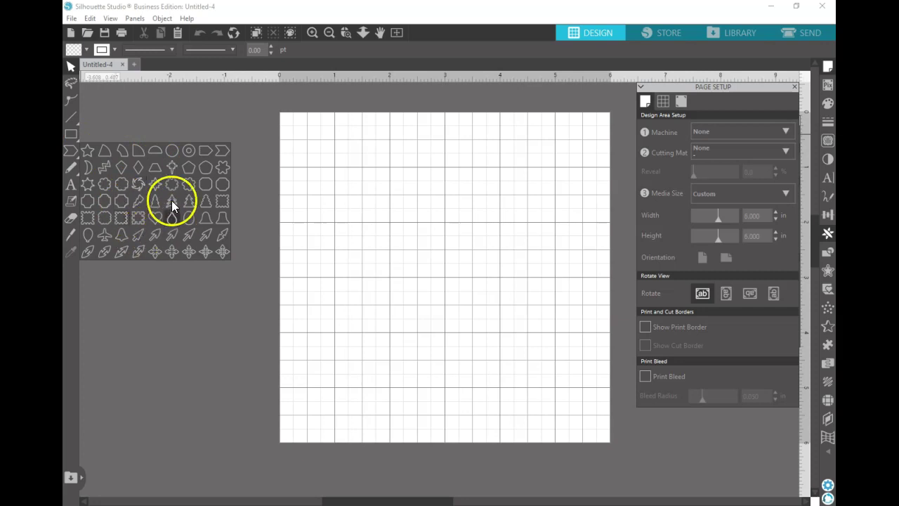
{"action": "left_click", "coordinate": [219, 152]}
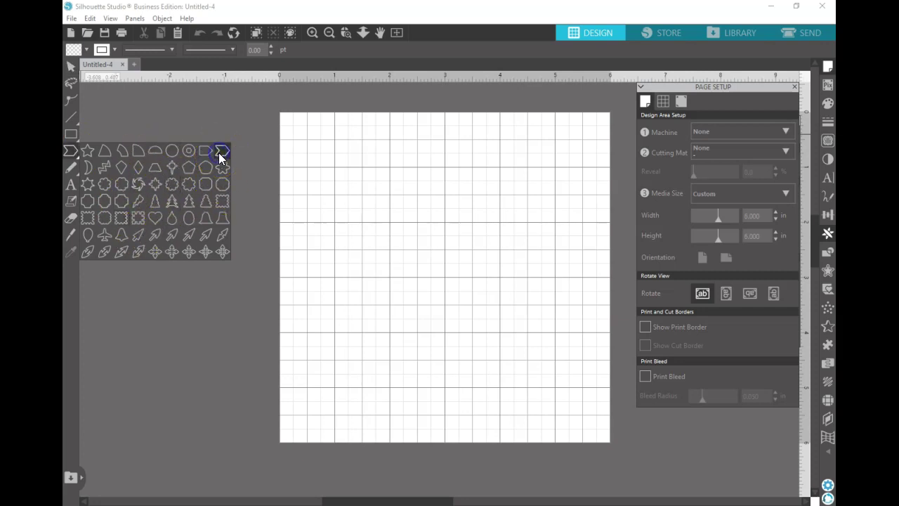
{"action": "left_click", "coordinate": [86, 49]}
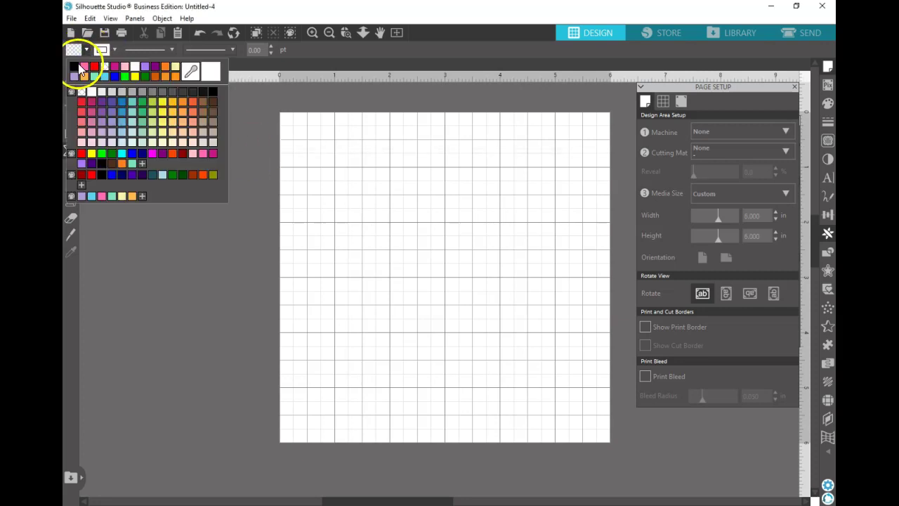
{"action": "left_click", "coordinate": [76, 66]}
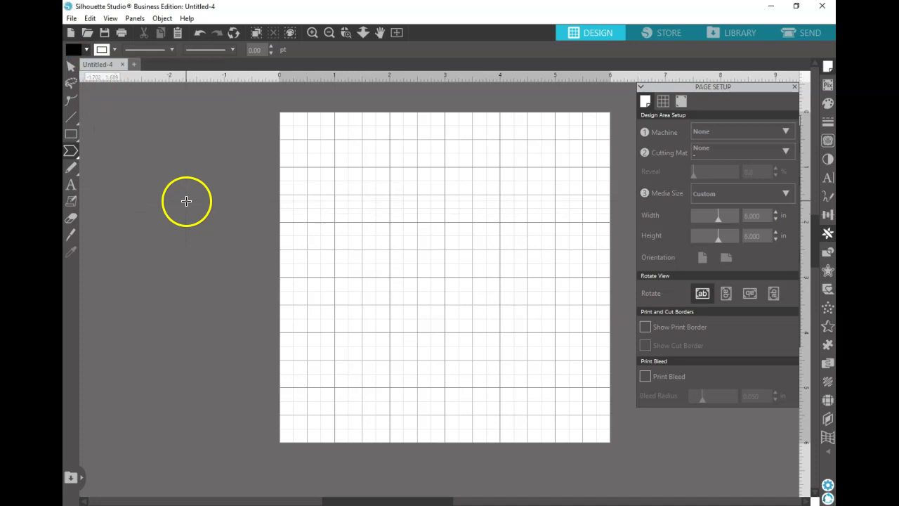
{"action": "mouse_move", "coordinate": [194, 341]}
{"action": "left_mouse_down"}
{"action": "mouse_move", "coordinate": [209, 242]}
{"action": "mouse_move", "coordinate": [207, 265]}
{"action": "left_mouse_up"}
{"action": "left_click", "coordinate": [70, 67]}
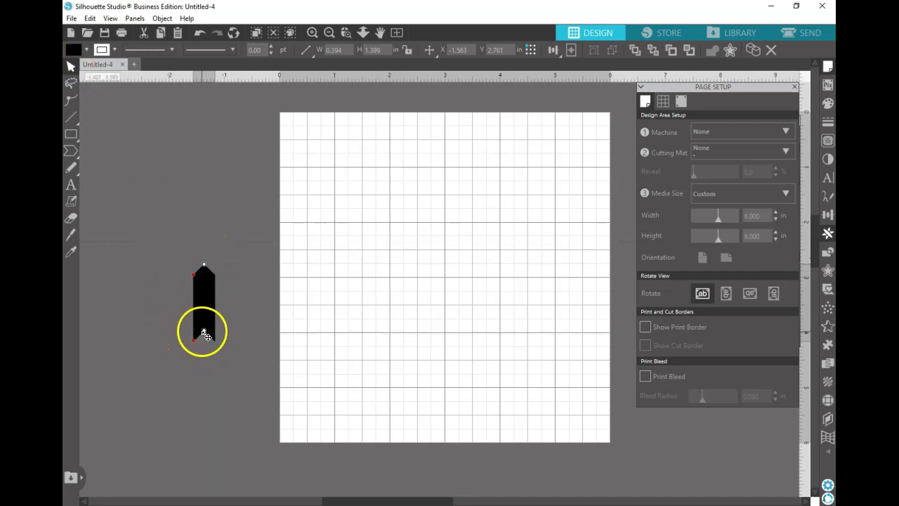
{"action": "left_click_drag", "start_coordinate": [204, 338], "coordinate": [204, 278]}
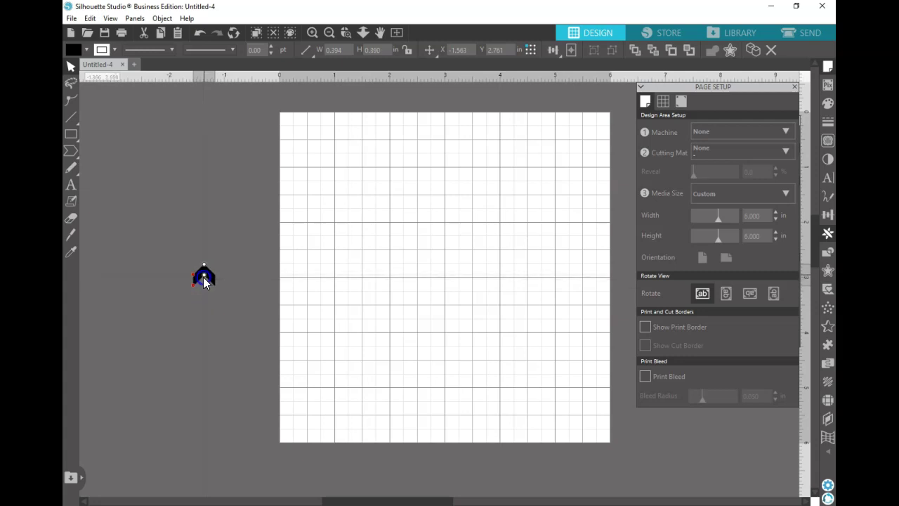
Step: Select the whole chevron and convert it into a plain path
{"action": "left_click", "coordinate": [71, 66]}
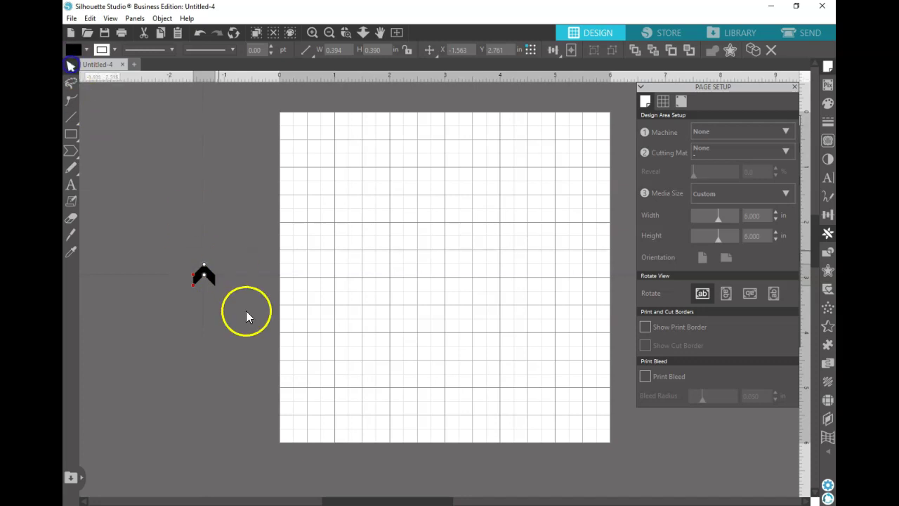
{"action": "left_click", "coordinate": [206, 277]}
{"action": "right_click", "coordinate": [213, 284]}
{"action": "left_click", "coordinate": [273, 420]}
{"action": "left_click", "coordinate": [216, 285]}
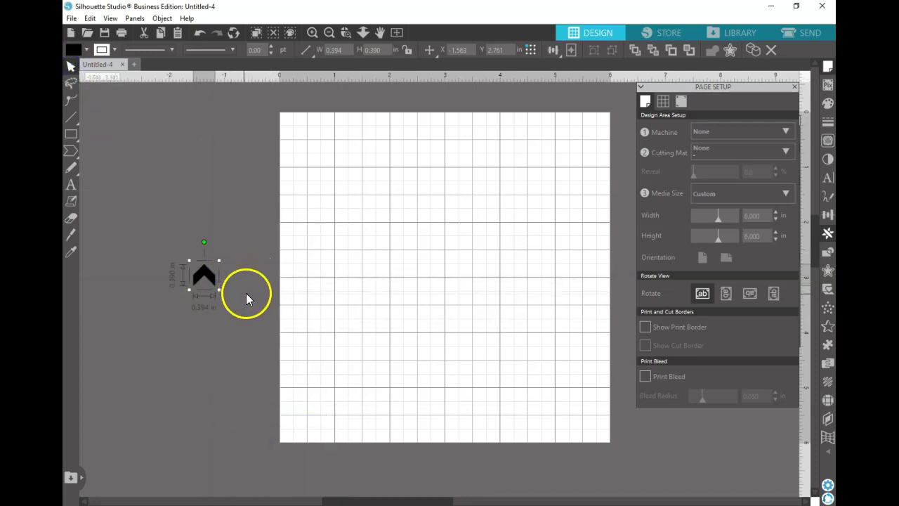
Step: Scale the chevron proportionally to a width of 1.000 in
{"action": "left_click", "coordinate": [827, 218]}
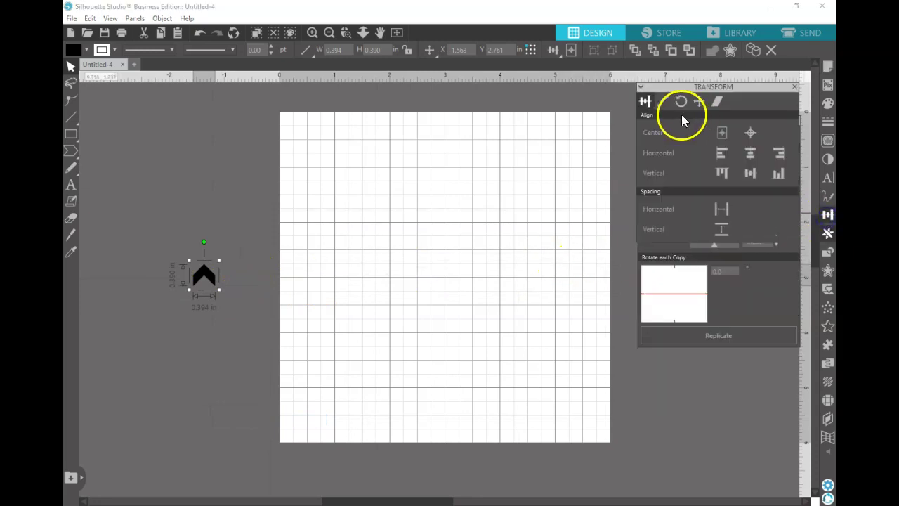
{"action": "left_click", "coordinate": [663, 102]}
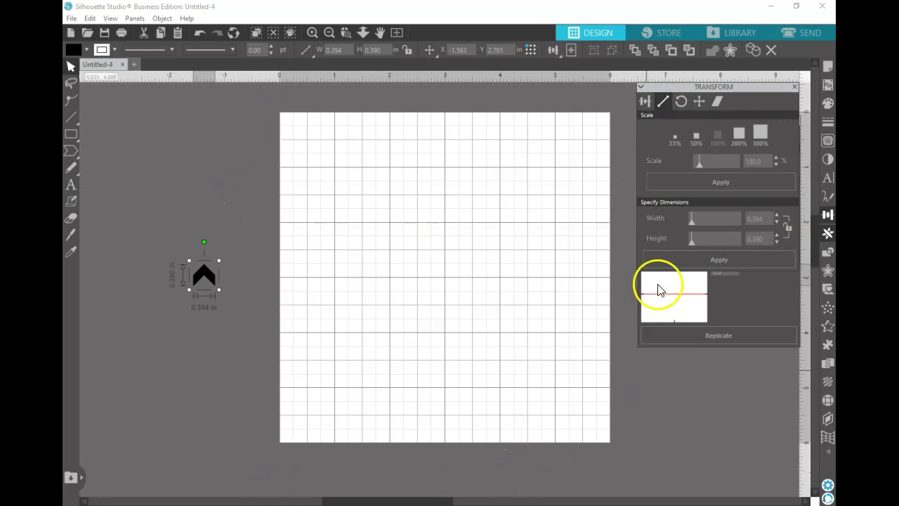
{"action": "left_click", "coordinate": [787, 227]}
{"action": "double_click", "coordinate": [771, 221]}
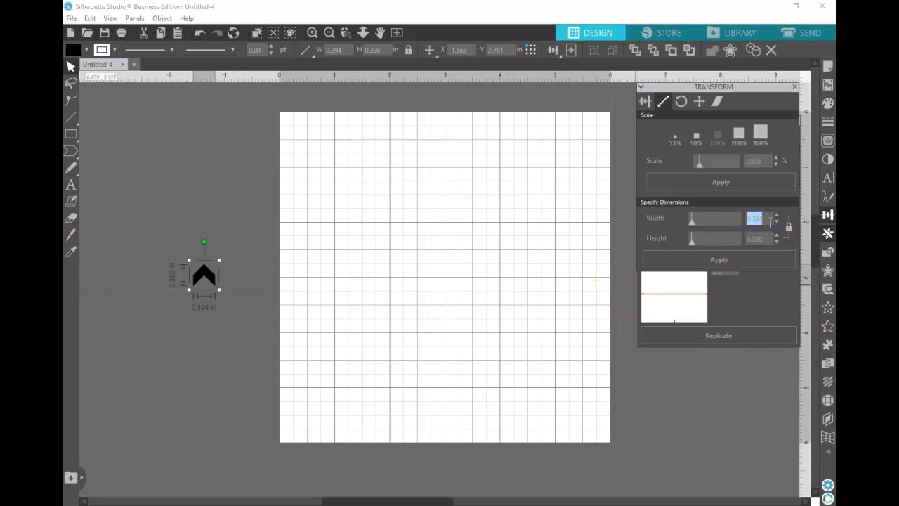
{"action": "left_click", "coordinate": [790, 227]}
{"action": "double_click", "coordinate": [756, 219]}
{"action": "type", "text": "1"}
{"action": "key", "text": "Return"}
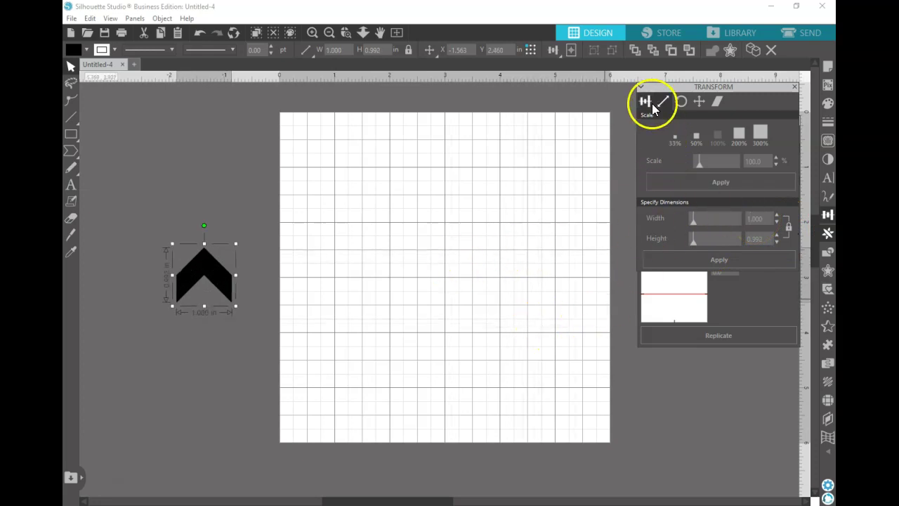
Step: Align the chevron flush with the page's left edge at X 0.000
{"action": "left_click_drag", "start_coordinate": [698, 86], "coordinate": [713, 126]}
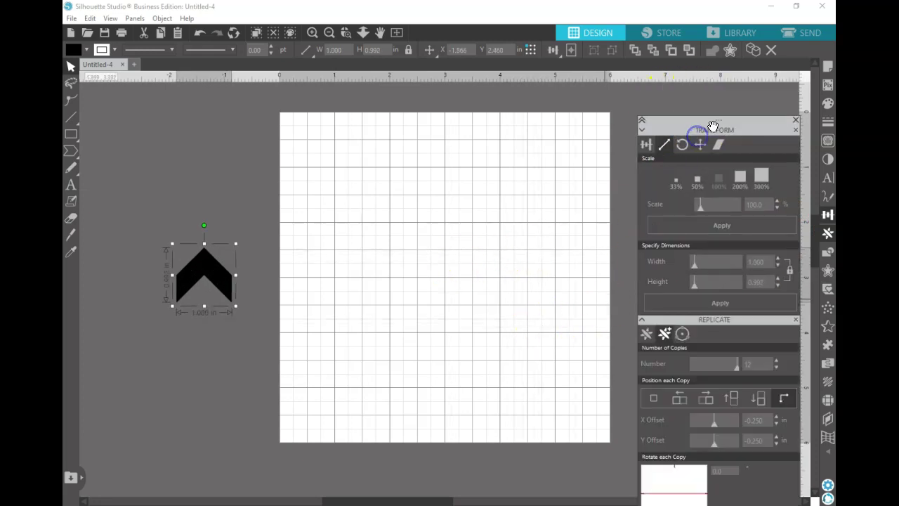
{"action": "left_click", "coordinate": [699, 102]}
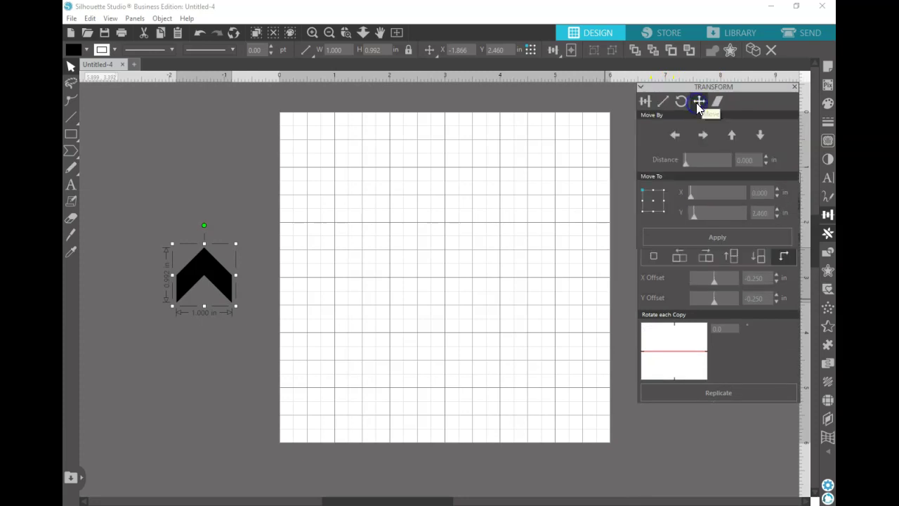
{"action": "left_click", "coordinate": [645, 102]}
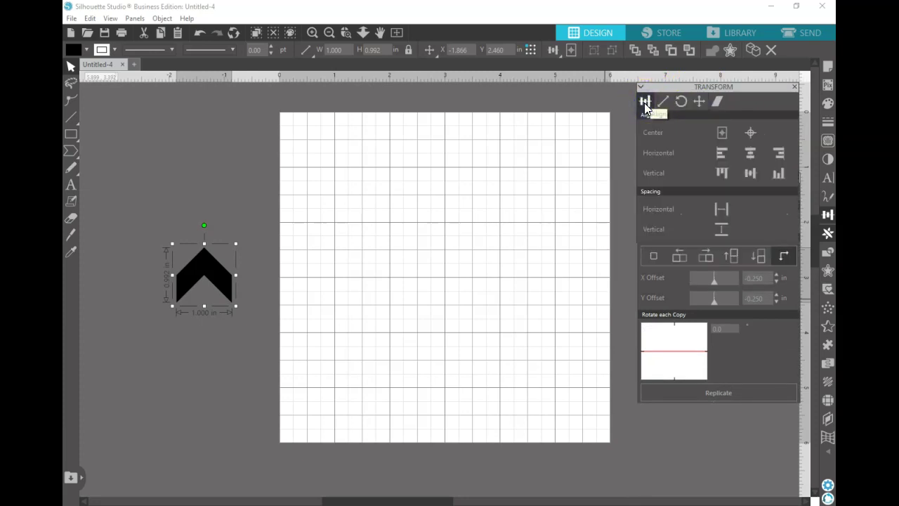
{"action": "left_click", "coordinate": [752, 175]}
{"action": "left_click", "coordinate": [727, 155]}
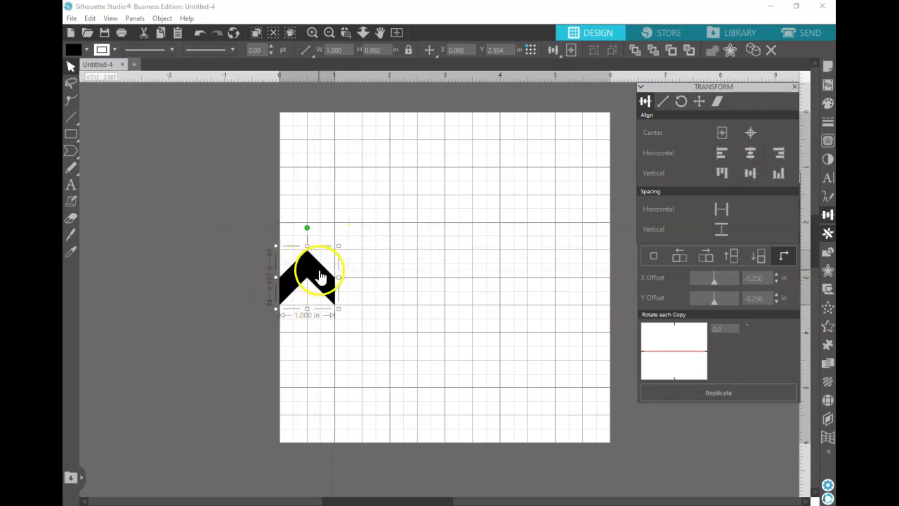
{"action": "left_click", "coordinate": [751, 173]}
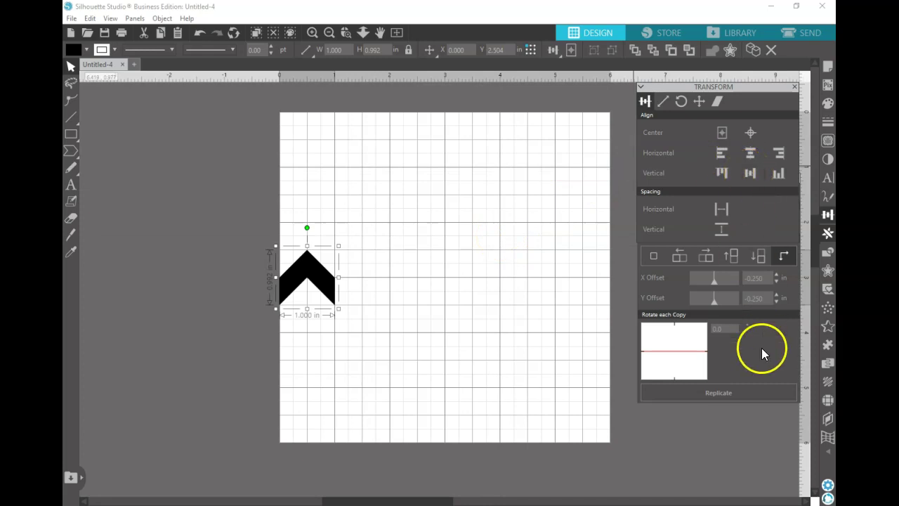
Step: Replicate the chevron as a Row of Four, then fill the row to the page's right edge
{"action": "left_click_drag", "start_coordinate": [715, 86], "coordinate": [171, 102]}
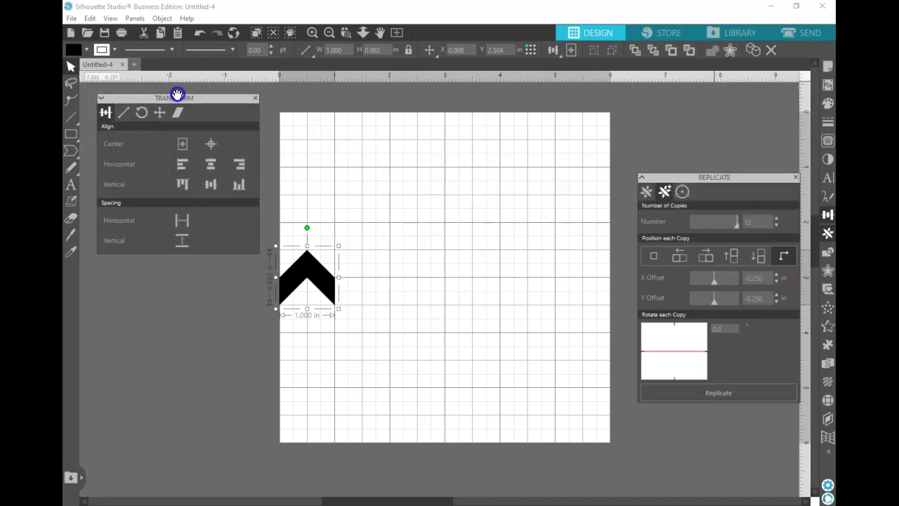
{"action": "left_click", "coordinate": [645, 190]}
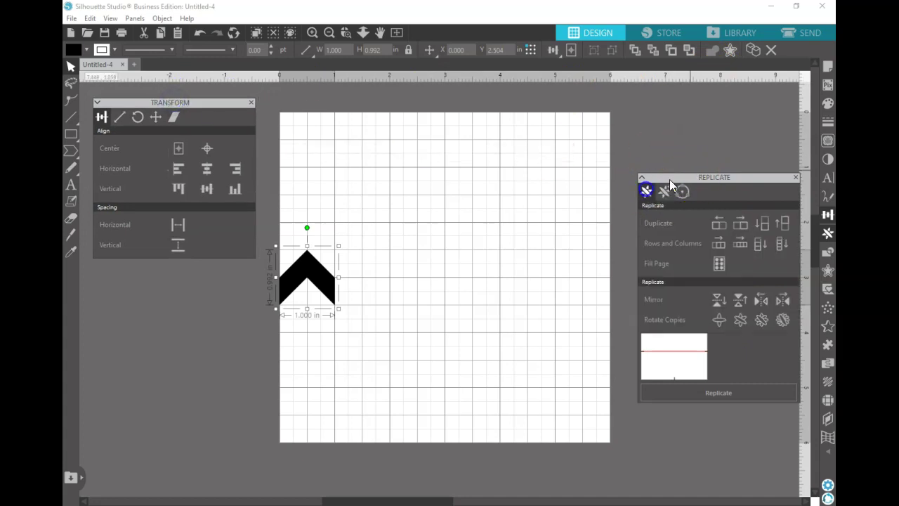
{"action": "left_click_drag", "start_coordinate": [688, 179], "coordinate": [666, 112]}
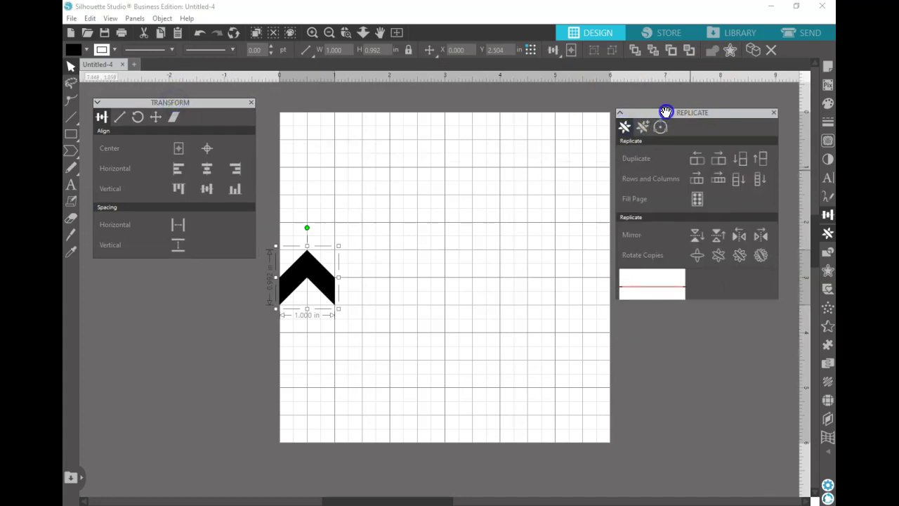
{"action": "left_click", "coordinate": [719, 180]}
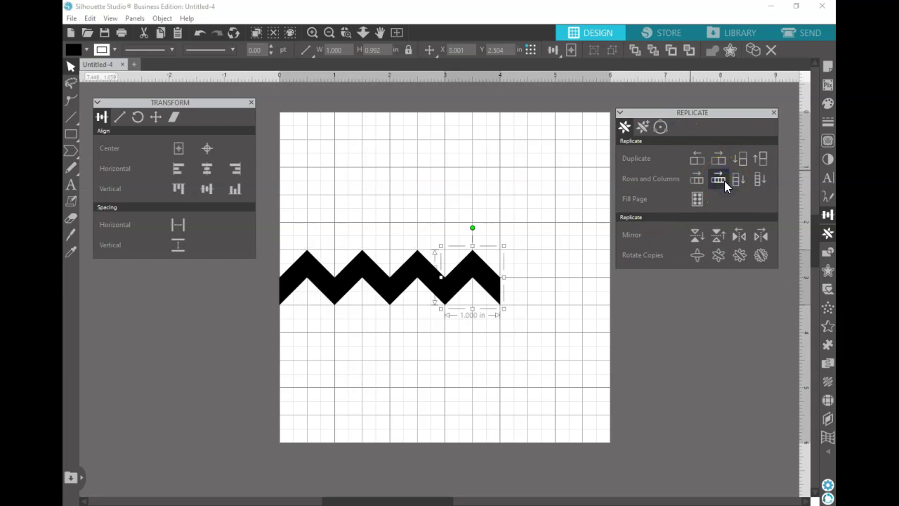
{"action": "left_click", "coordinate": [701, 178]}
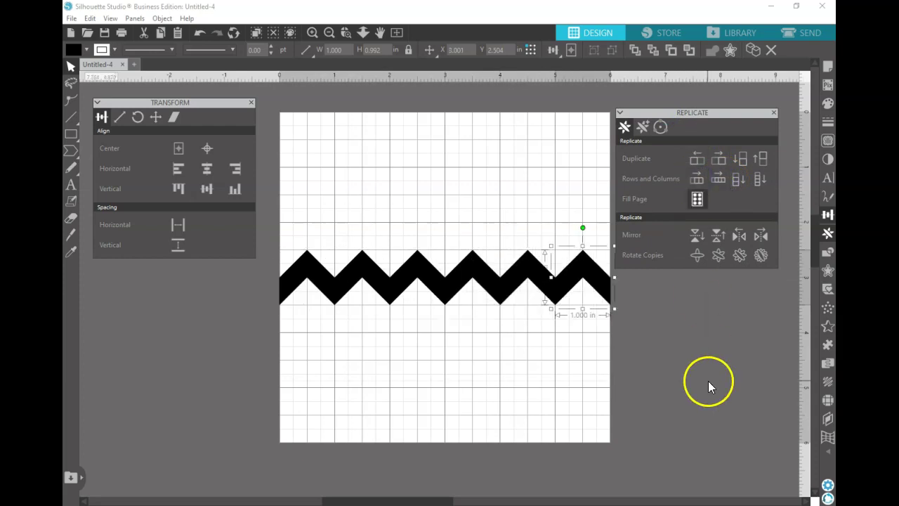
Step: Select all the chevron copies and group them into one zigzag band
{"action": "left_click", "coordinate": [683, 317]}
{"action": "left_click_drag", "start_coordinate": [660, 298], "coordinate": [296, 279]}
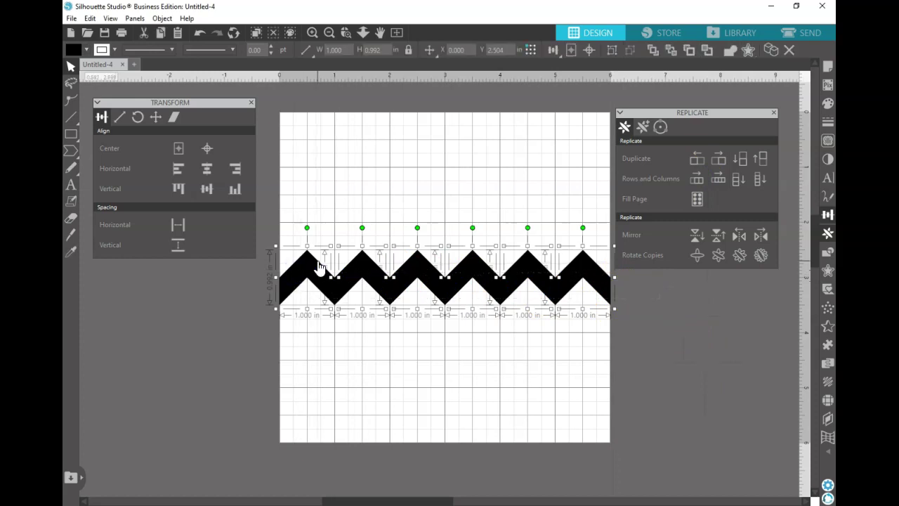
{"action": "left_click", "coordinate": [612, 50]}
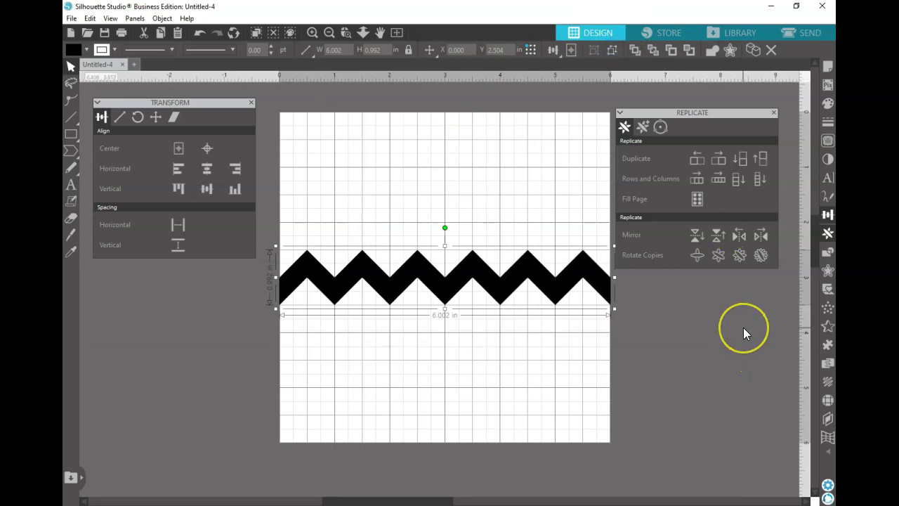
Step: Replicate the zigzag with a custom 1.000 in Y offset, undoing the overlapping copies
{"action": "left_click", "coordinate": [642, 128]}
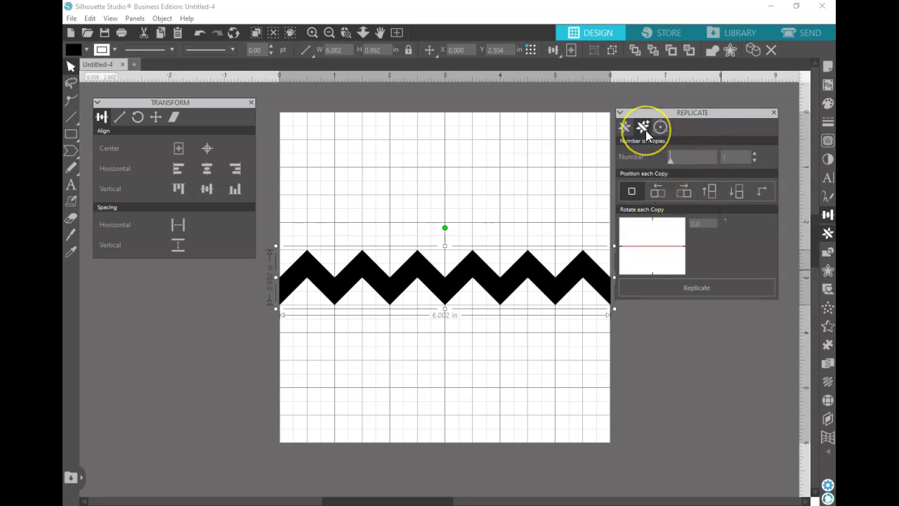
{"action": "left_click", "coordinate": [769, 186]}
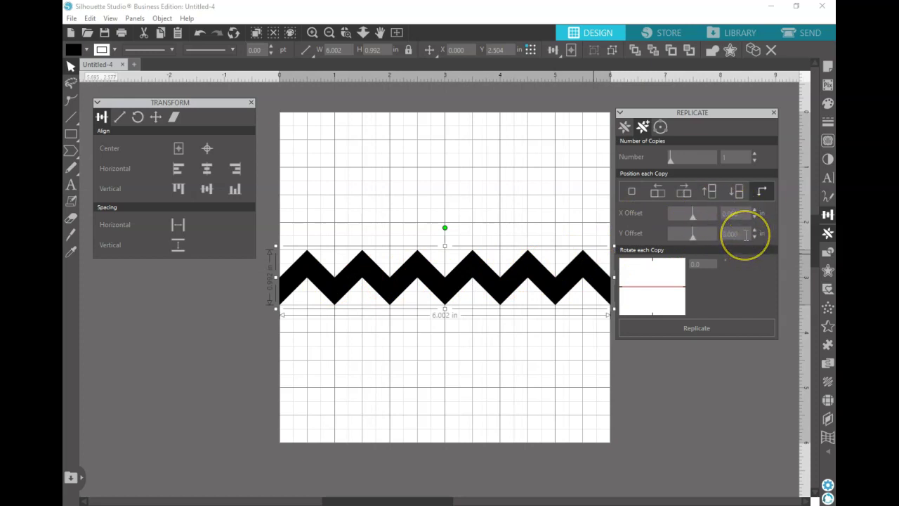
{"action": "left_click", "coordinate": [724, 234]}
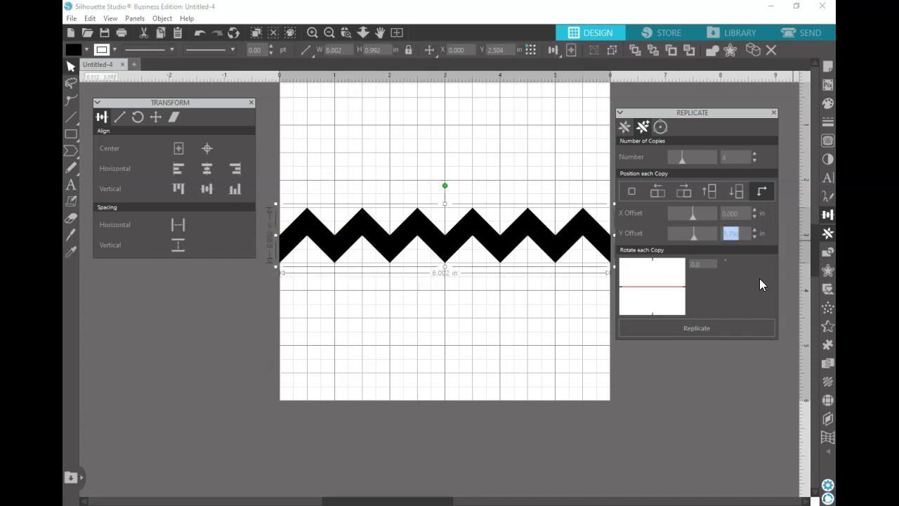
{"action": "type", "text": "1"}
{"action": "key", "text": "Return"}
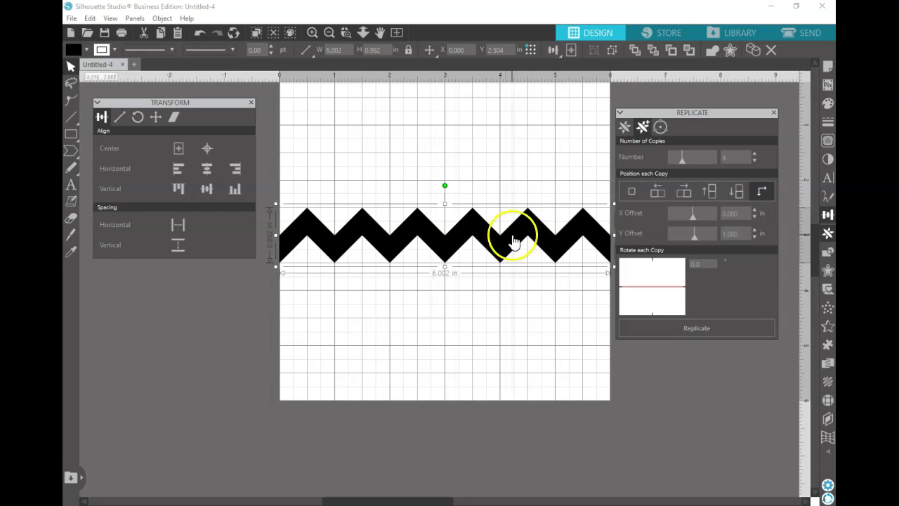
{"action": "left_click", "coordinate": [734, 234]}
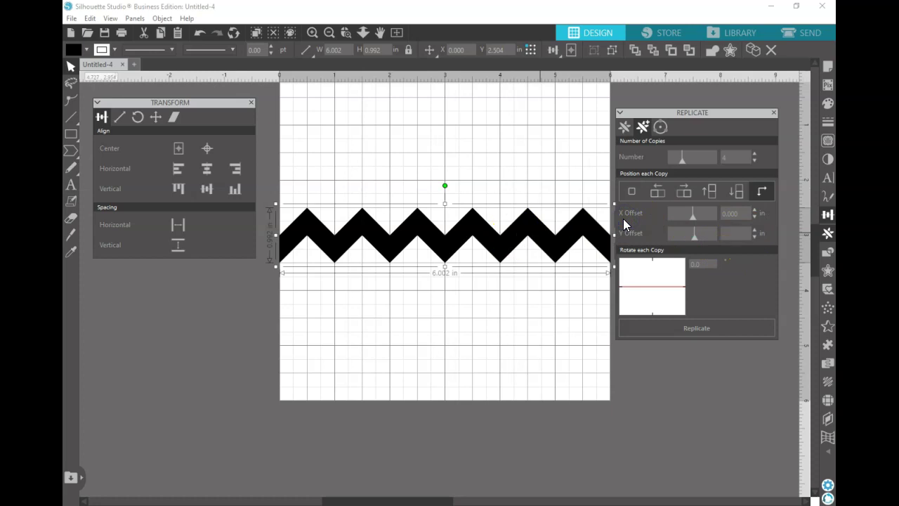
{"action": "type", "text": ".5"}
{"action": "left_click", "coordinate": [762, 279]}
{"action": "type", "text": "0.500"}
{"action": "left_click", "coordinate": [723, 328]}
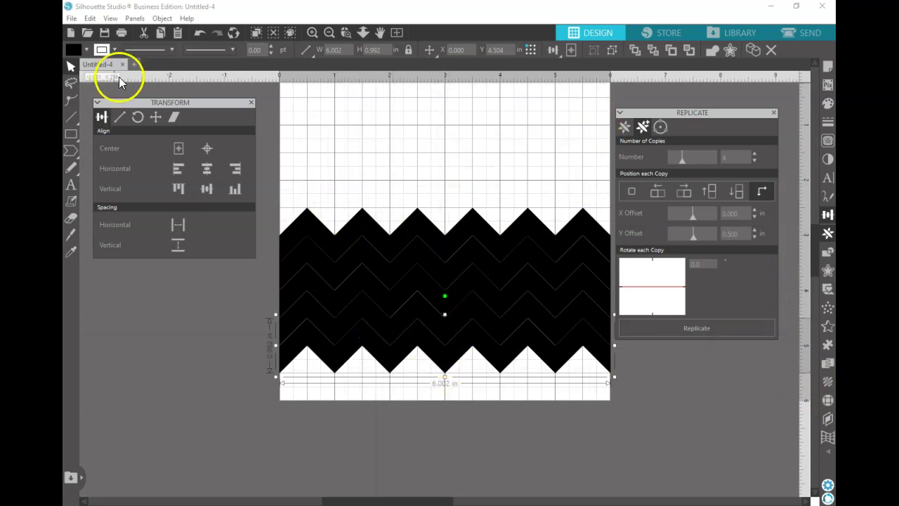
{"action": "left_click", "coordinate": [199, 39]}
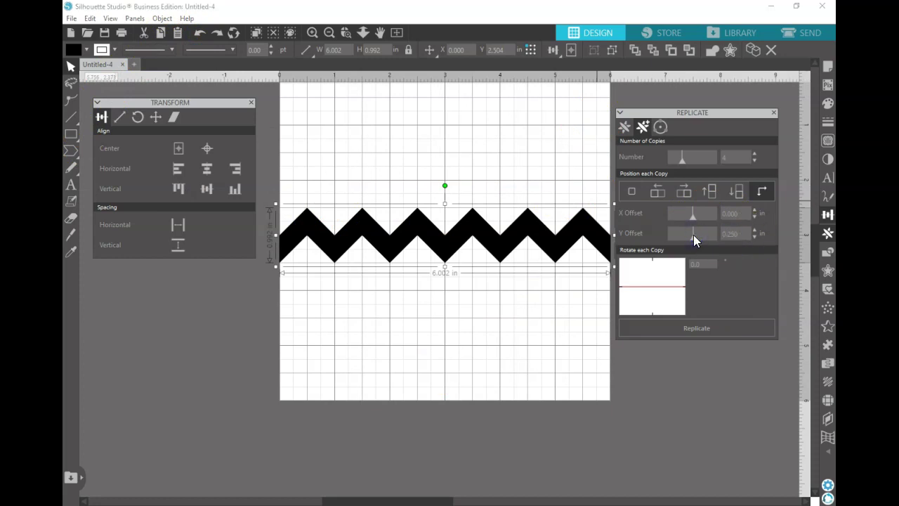
Step: Stack zigzag copies below the original, then change the Y offset to -1.000
{"action": "double_click", "coordinate": [736, 232]}
{"action": "type", "text": "1.000"}
{"action": "left_click", "coordinate": [723, 327]}
{"action": "left_click", "coordinate": [560, 250]}
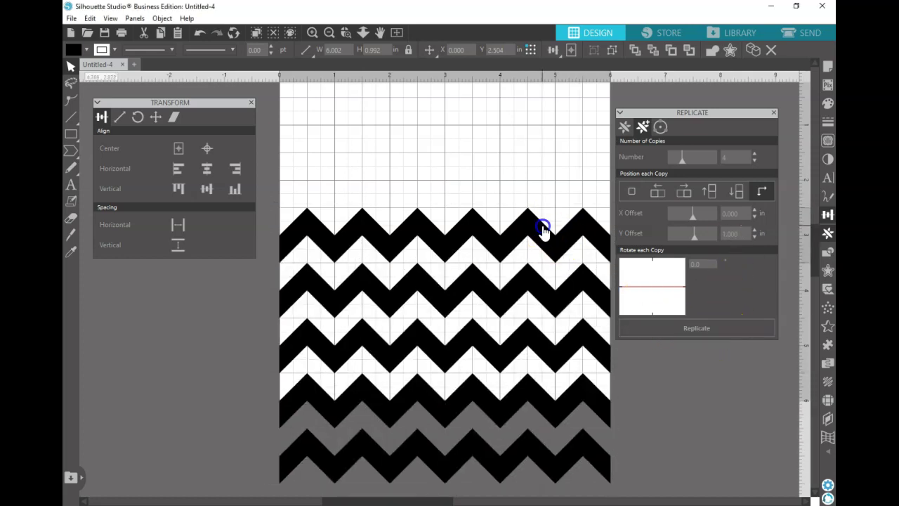
{"action": "left_click", "coordinate": [724, 232]}
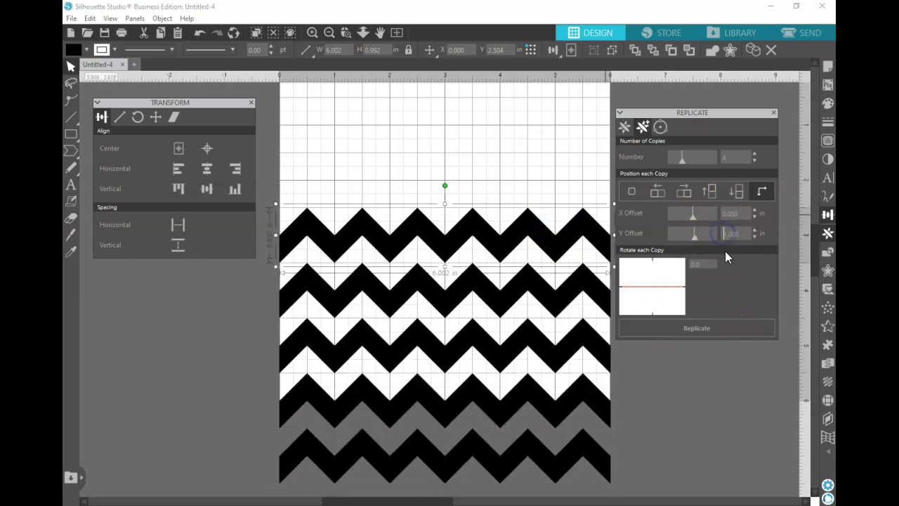
{"action": "left_click_drag", "start_coordinate": [725, 256], "coordinate": [728, 282]}
Step: Replicate zigzag rows upward, delete the stray top and bottom rows, and start Save As
{"action": "left_click", "coordinate": [715, 332]}
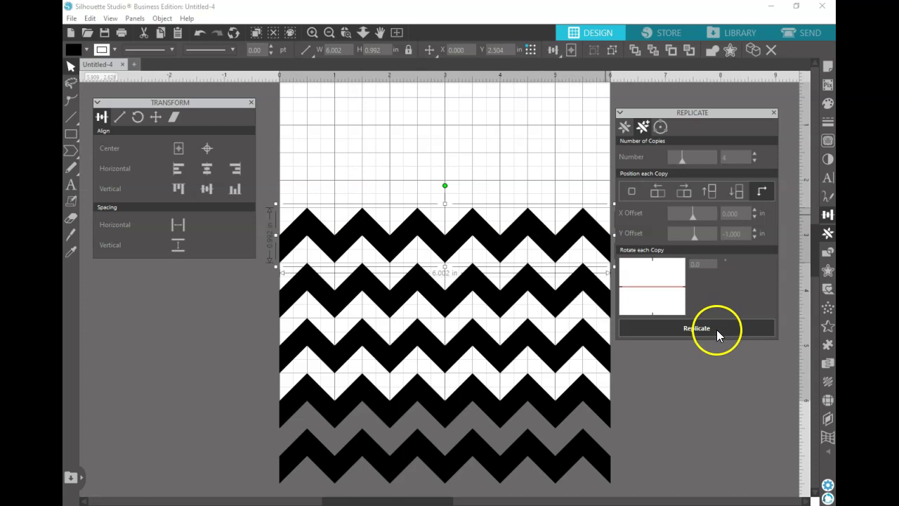
{"action": "left_click", "coordinate": [329, 33]}
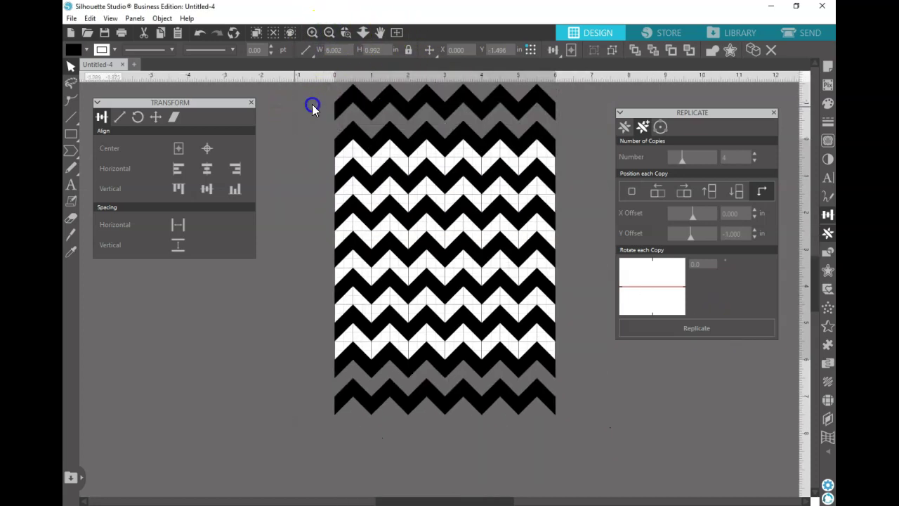
{"action": "left_click", "coordinate": [379, 107]}
{"action": "key", "text": "Delete"}
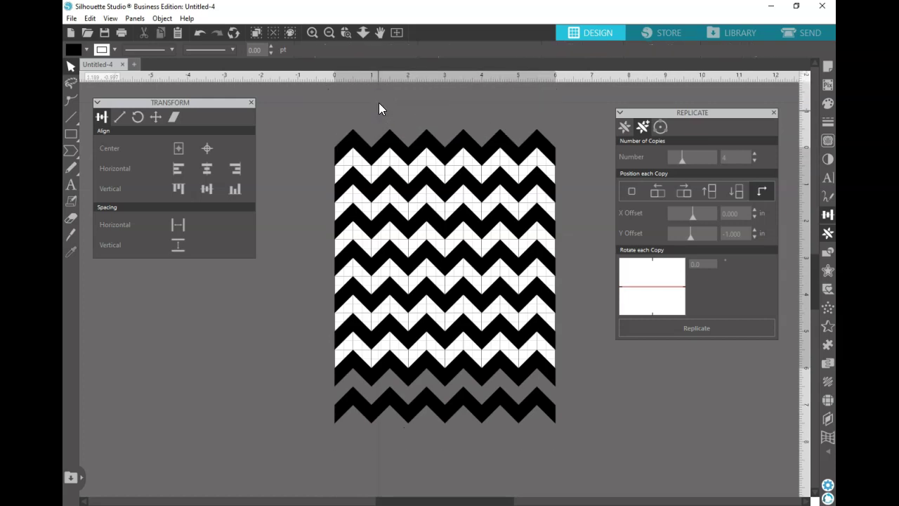
{"action": "left_click", "coordinate": [405, 401]}
{"action": "key", "text": "Delete"}
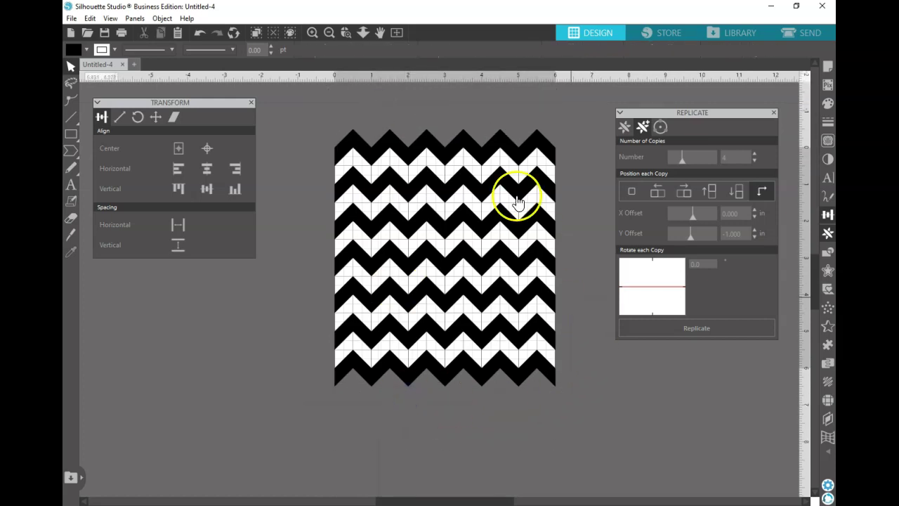
{"action": "scroll", "coordinate": [307, 130], "scroll_direction": "down", "scroll_amount": 1}
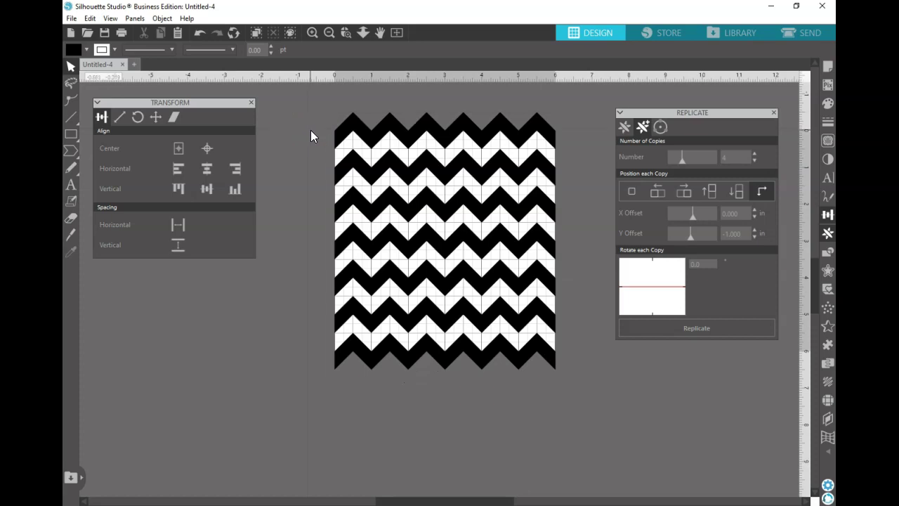
{"action": "key", "text": "ctrl+s"}
Step: Choose SVG as the file type and name the file 'chevron test'
{"action": "left_click", "coordinate": [194, 463]}
{"action": "left_click", "coordinate": [168, 424]}
{"action": "left_click", "coordinate": [197, 444]}
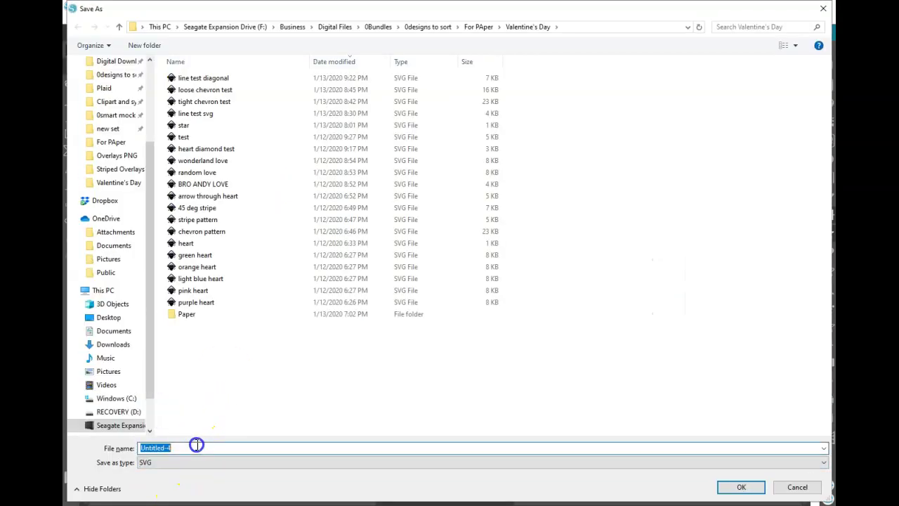
{"action": "type", "text": "che"}
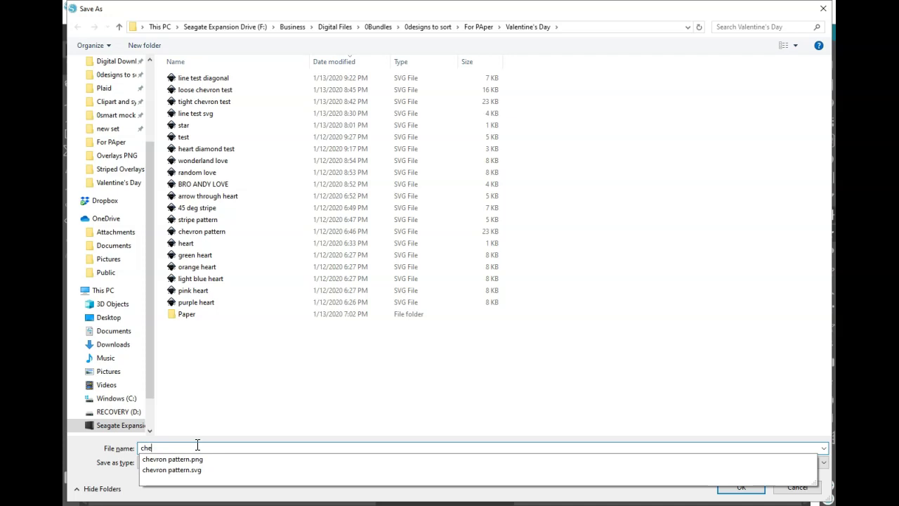
{"action": "type", "text": "vron test"}
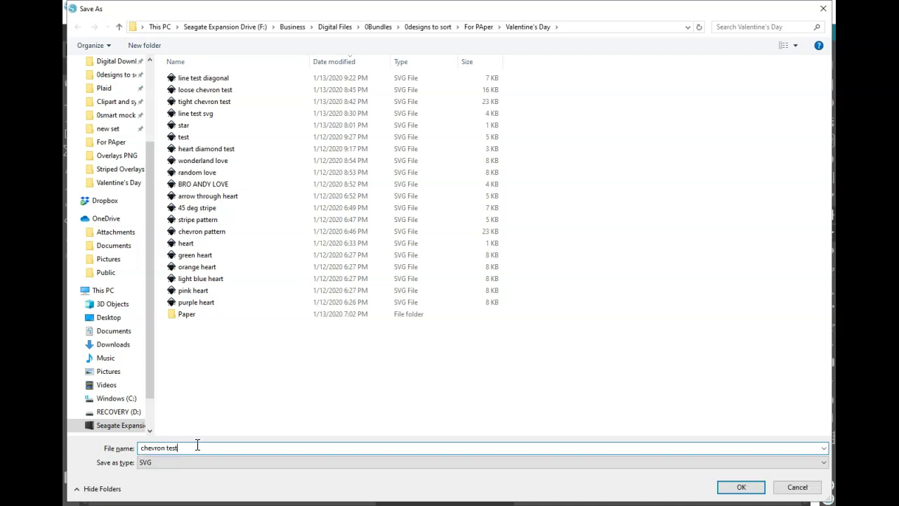
Step: Save the SVG, then select chevron test.svg in File Explorer
{"action": "left_click", "coordinate": [741, 487]}
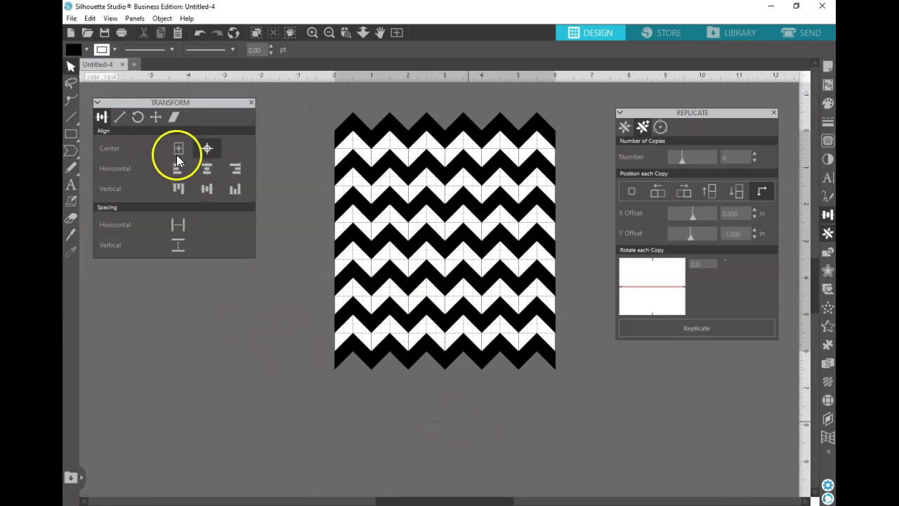
{"action": "key", "text": "alt+Tab"}
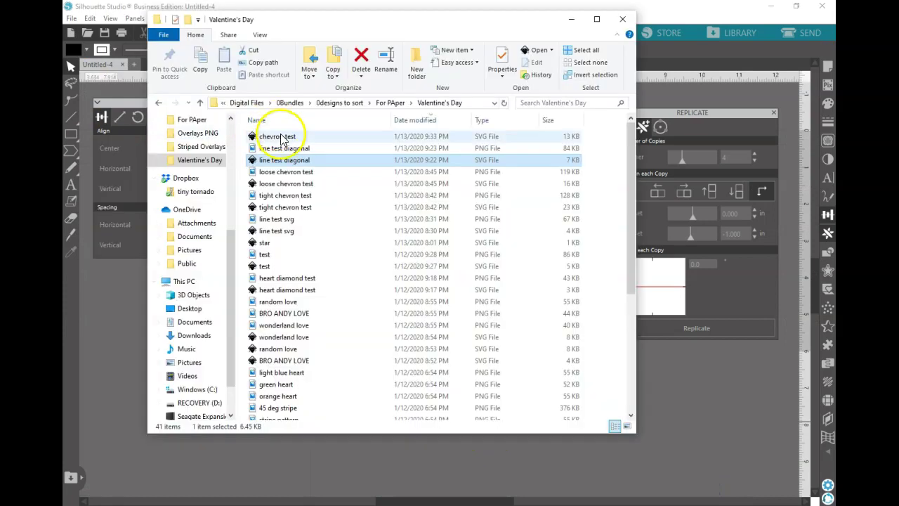
{"action": "left_click", "coordinate": [323, 137]}
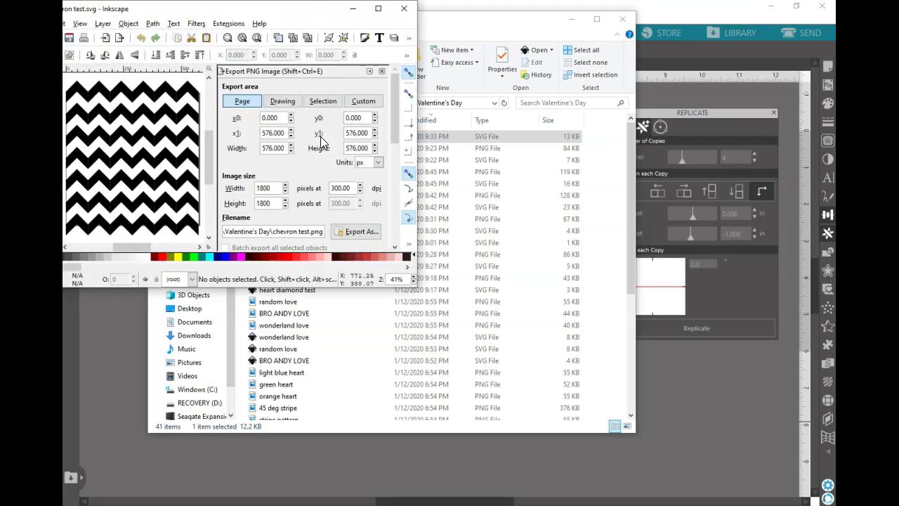
Step: Export the whole Inkscape page as chevron test.png at 1800 px and 300 dpi
{"action": "left_click", "coordinate": [243, 44]}
{"action": "double_click", "coordinate": [267, 7]}
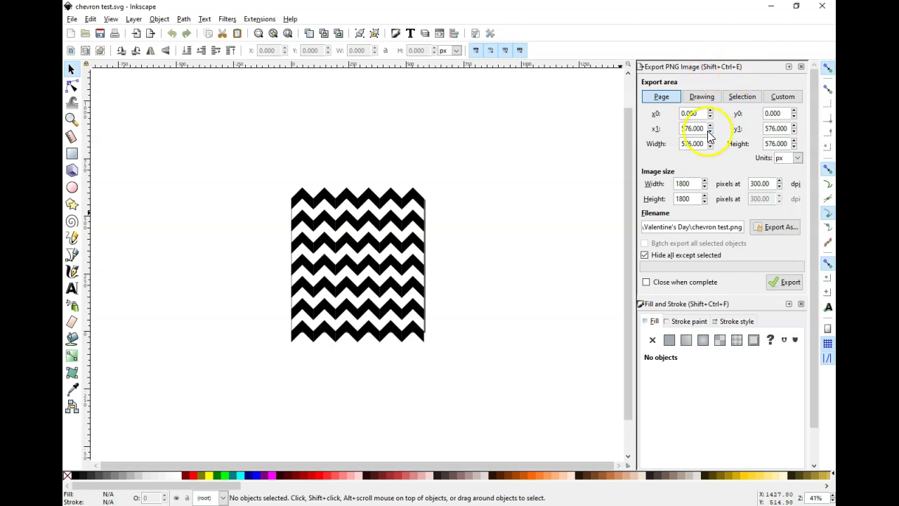
{"action": "left_click", "coordinate": [659, 97]}
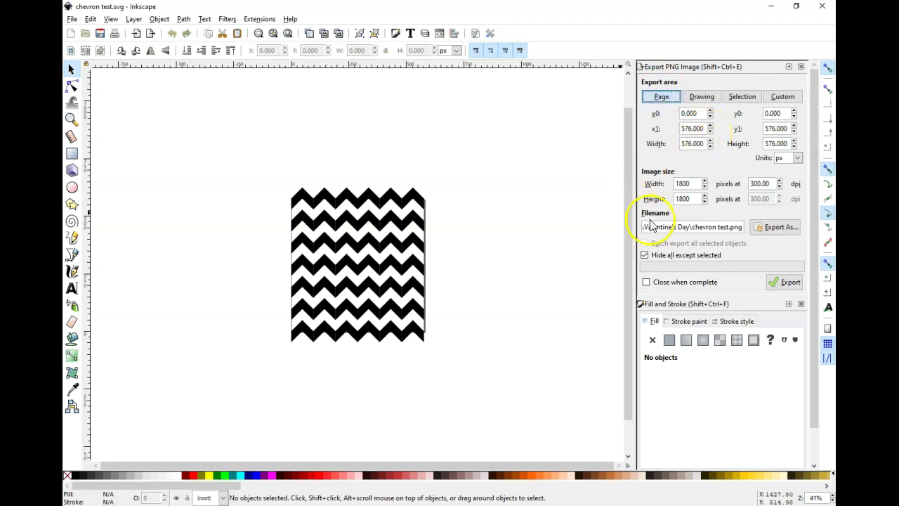
{"action": "left_click", "coordinate": [785, 282]}
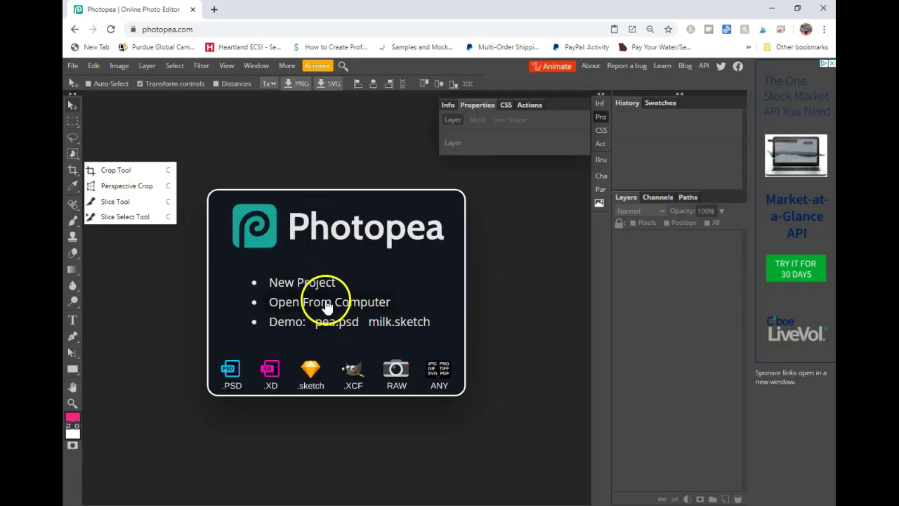
Step: Open chevron test.png and create a new 3600 × 3600 px document named Chevron Line Paper
{"action": "left_click", "coordinate": [326, 303]}
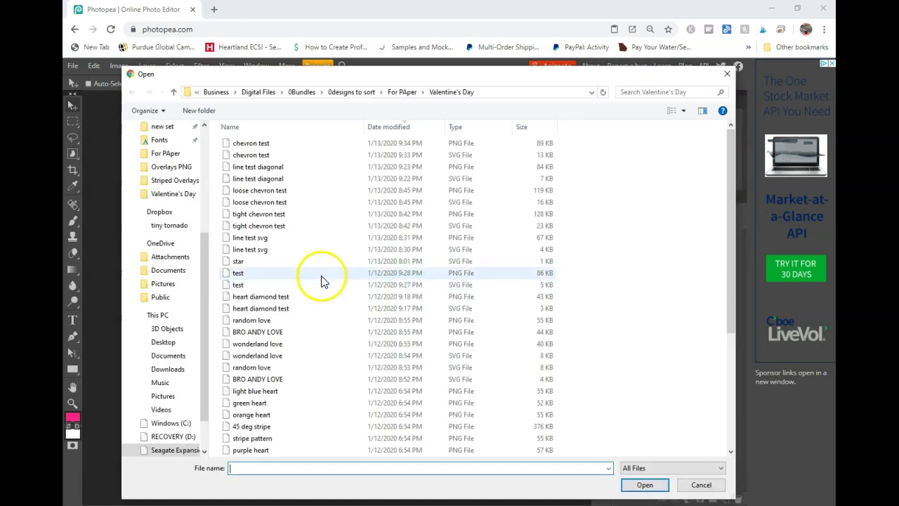
{"action": "double_click", "coordinate": [295, 146]}
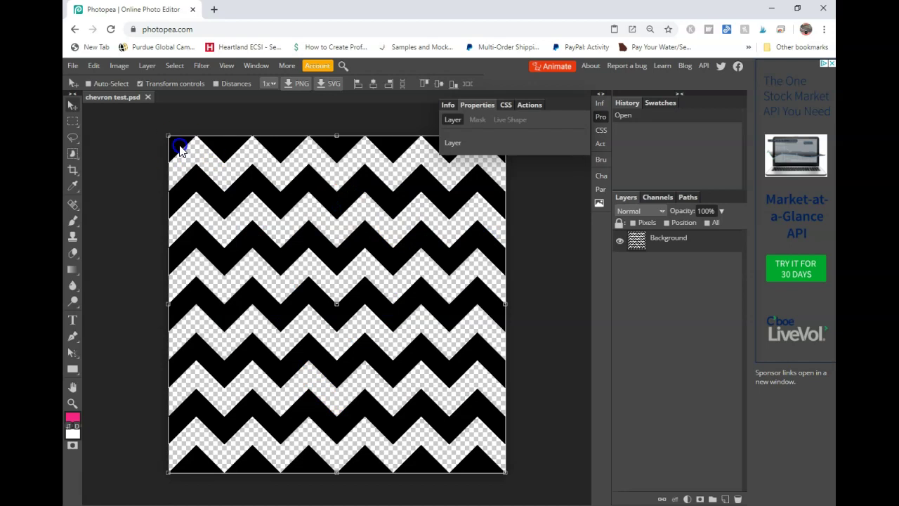
{"action": "left_click", "coordinate": [72, 65]}
{"action": "left_click", "coordinate": [77, 75]}
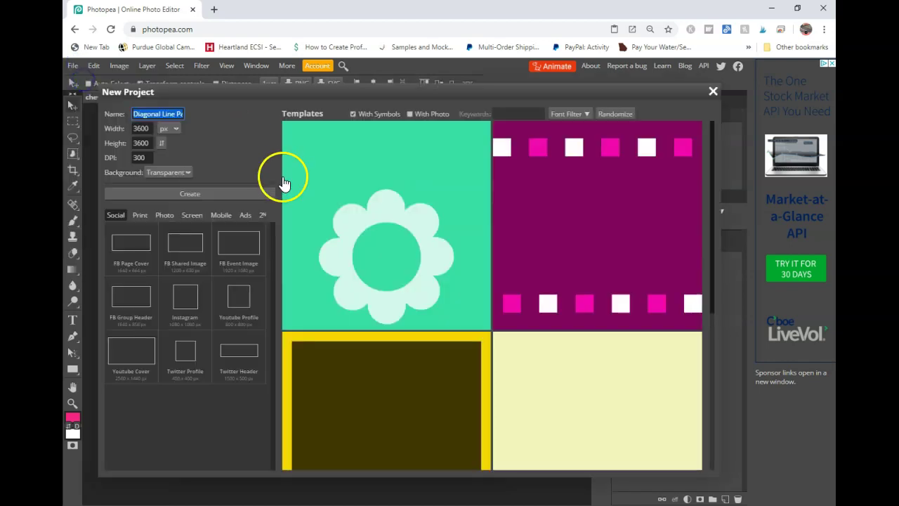
{"action": "left_click", "coordinate": [153, 113]}
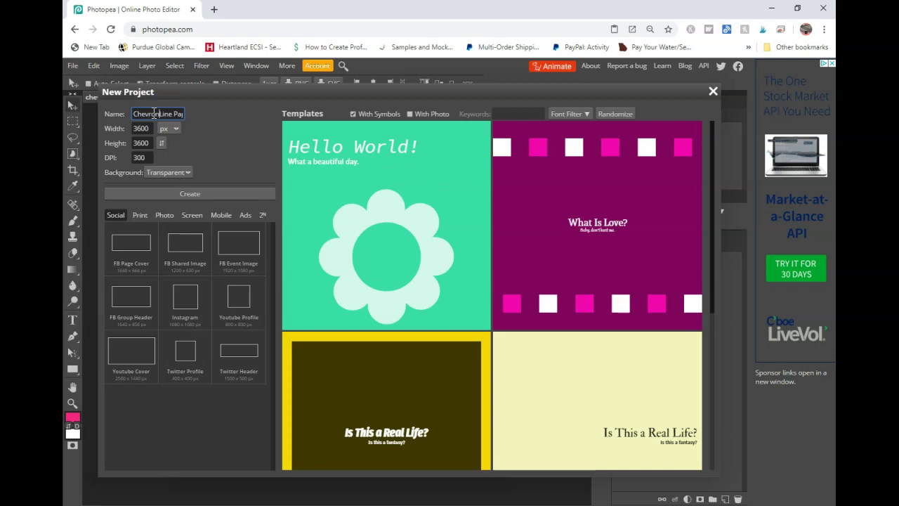
{"action": "left_click", "coordinate": [162, 193]}
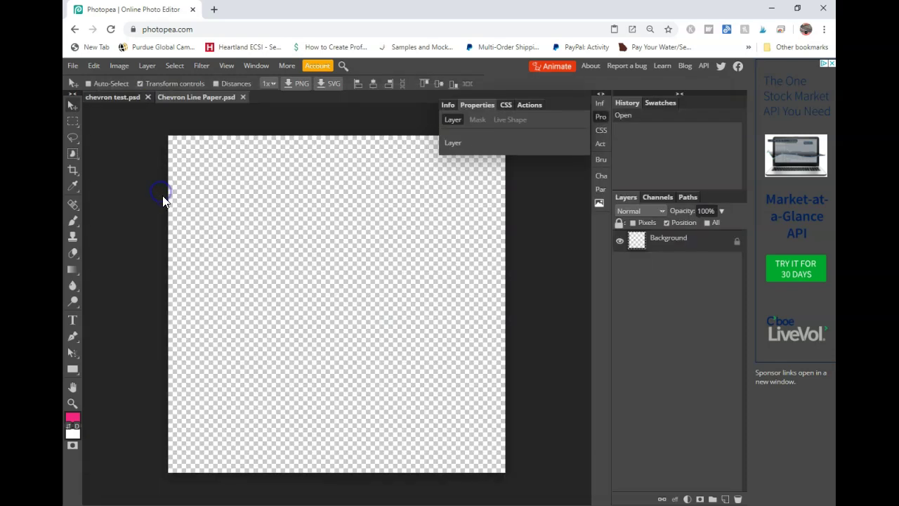
Step: Define the chevron image as a new pattern and return to the blank document
{"action": "key", "text": "ctrl+v"}
{"action": "left_click", "coordinate": [95, 65]}
{"action": "mouse_move", "coordinate": [115, 318]}
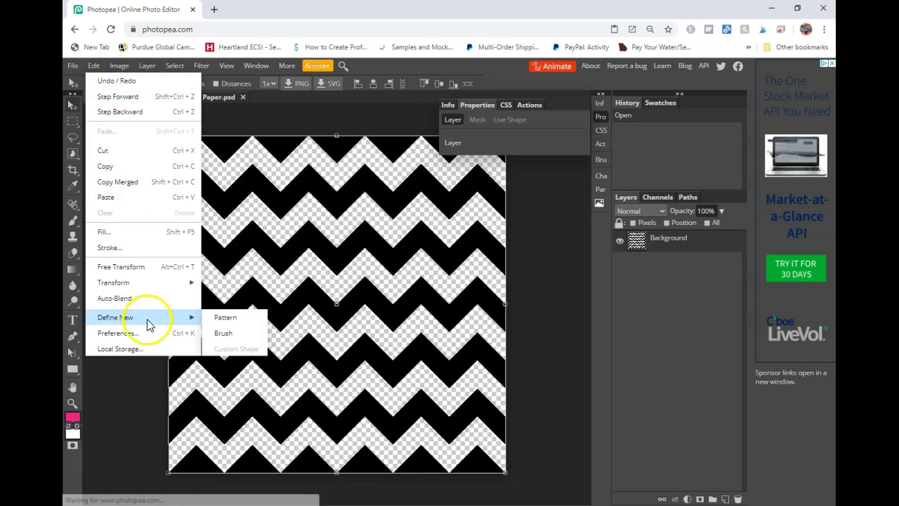
{"action": "left_click", "coordinate": [224, 317]}
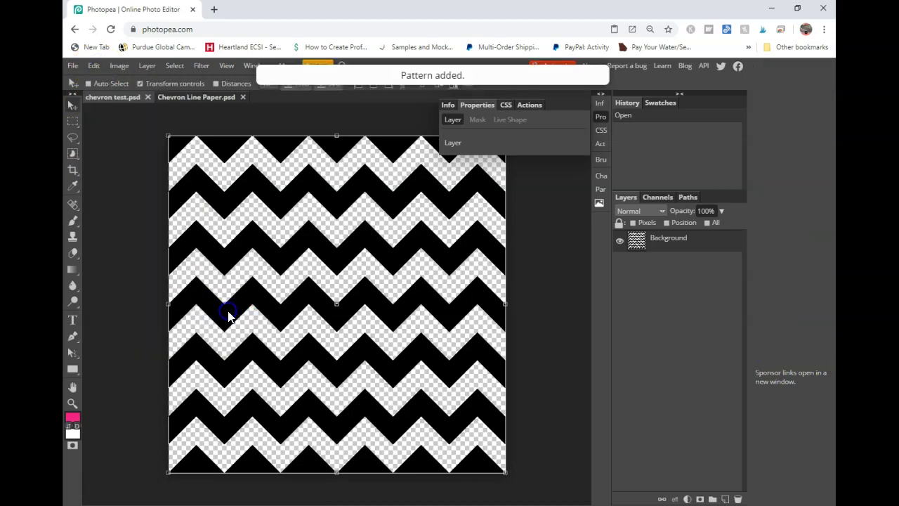
{"action": "left_click", "coordinate": [194, 98]}
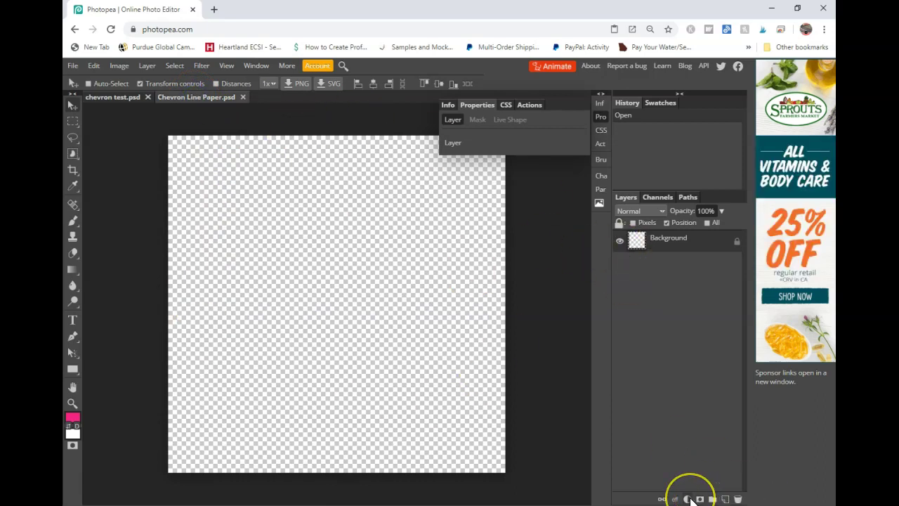
Step: Add a Pattern Fill layer with the chevron pattern, set to 75% scale after trying 50%
{"action": "left_click", "coordinate": [687, 499]}
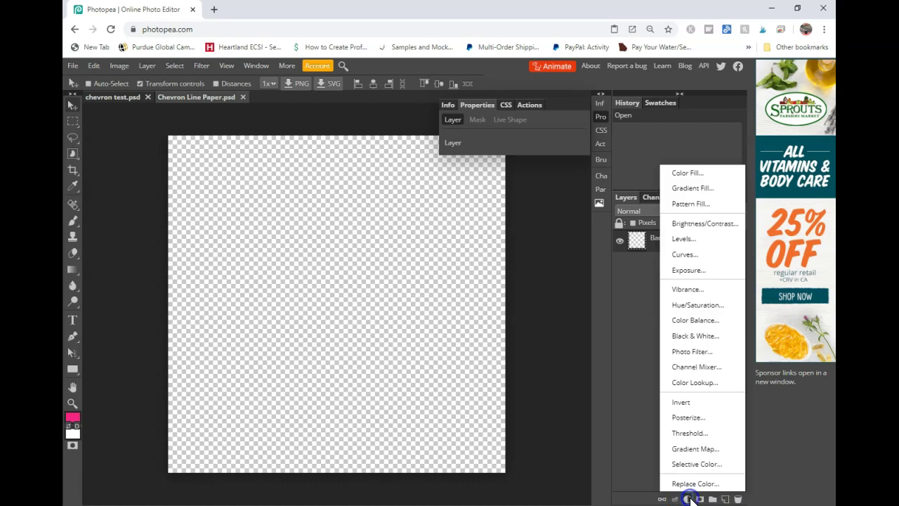
{"action": "left_click", "coordinate": [689, 203]}
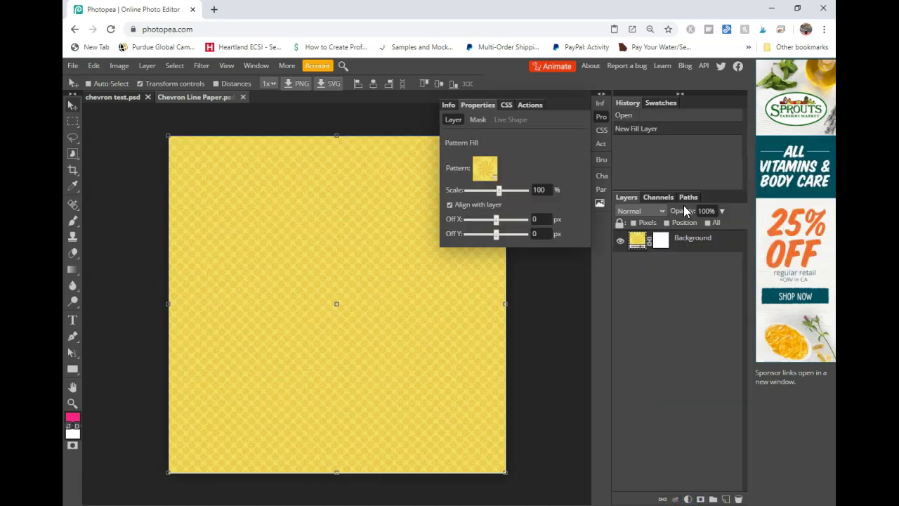
{"action": "left_click", "coordinate": [484, 167]}
{"action": "left_click", "coordinate": [516, 228]}
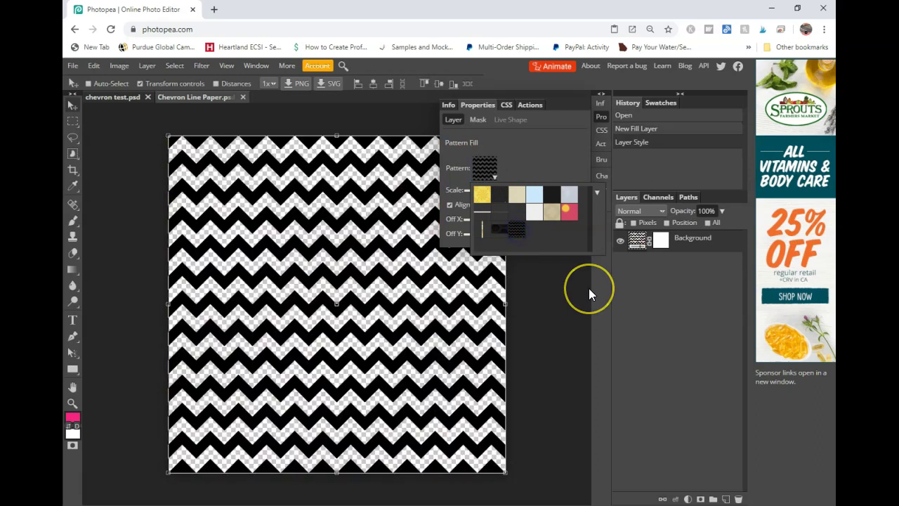
{"action": "left_click", "coordinate": [519, 154]}
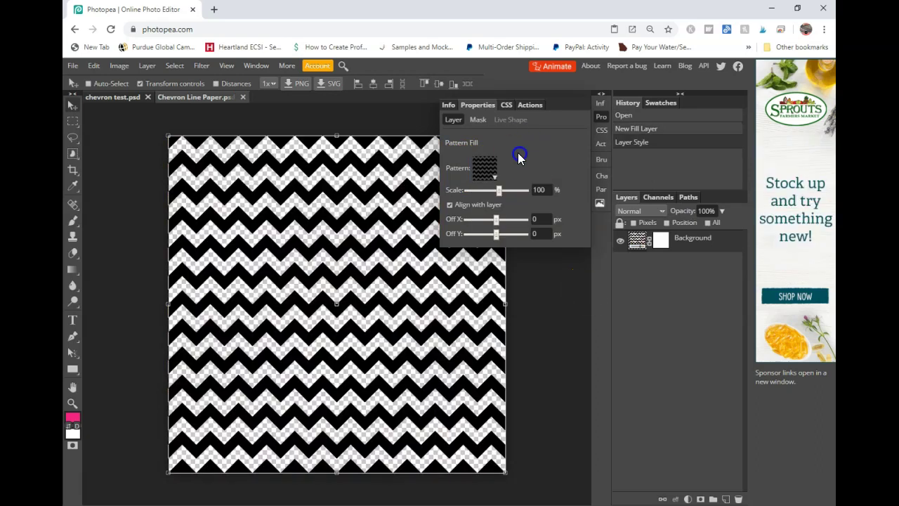
{"action": "double_click", "coordinate": [538, 190]}
{"action": "type", "text": "50"}
{"action": "key", "text": "Return"}
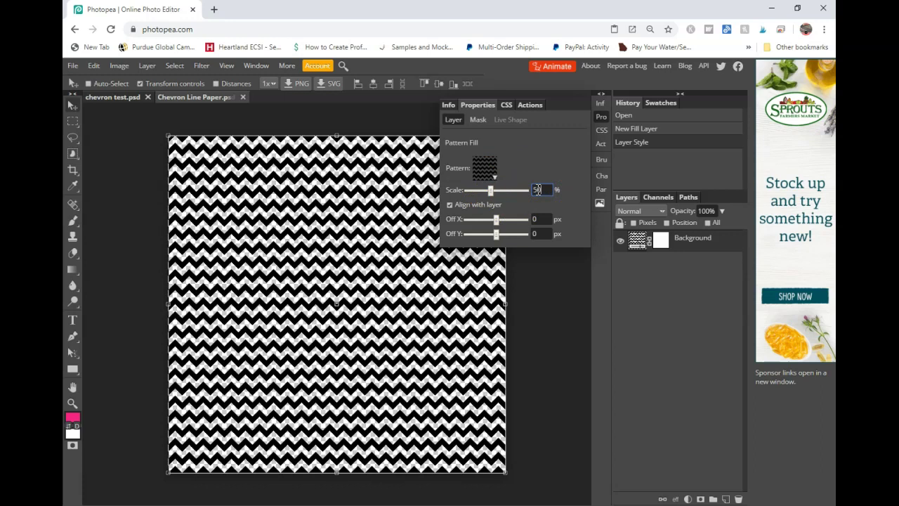
{"action": "double_click", "coordinate": [535, 191]}
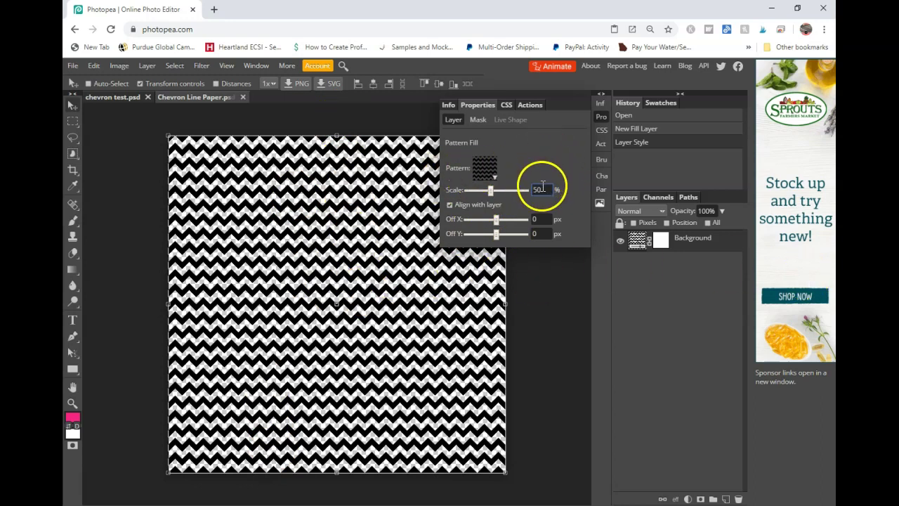
{"action": "double_click", "coordinate": [535, 187]}
{"action": "type", "text": "75"}
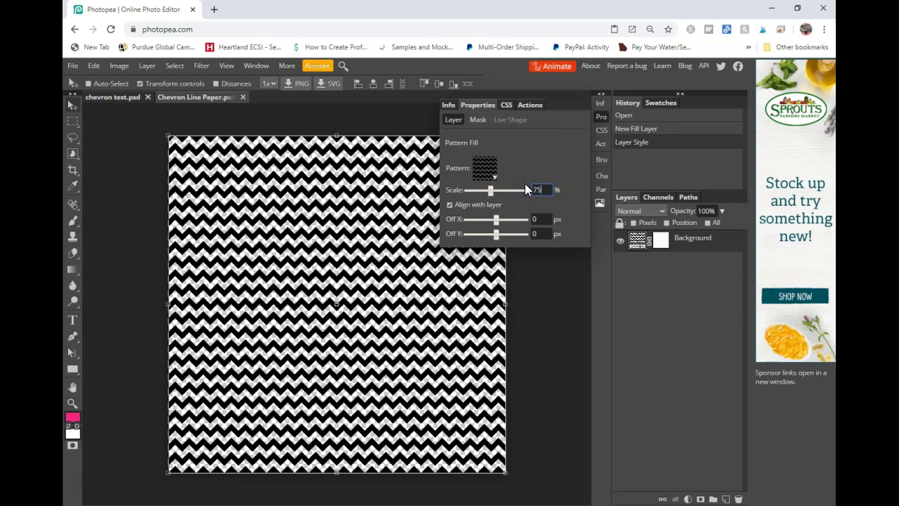
{"action": "key", "text": "Return"}
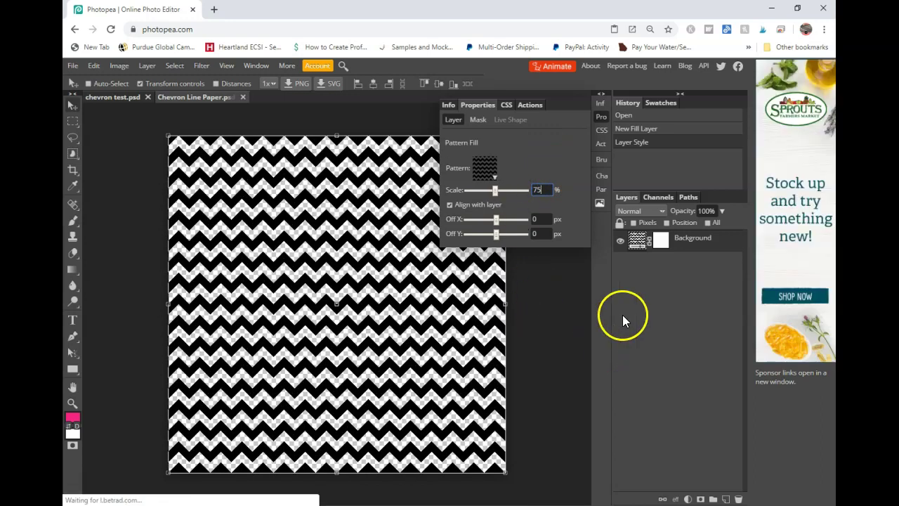
Step: Add a Color Fill layer and place it beneath the chevron pattern layer
{"action": "left_click", "coordinate": [687, 499]}
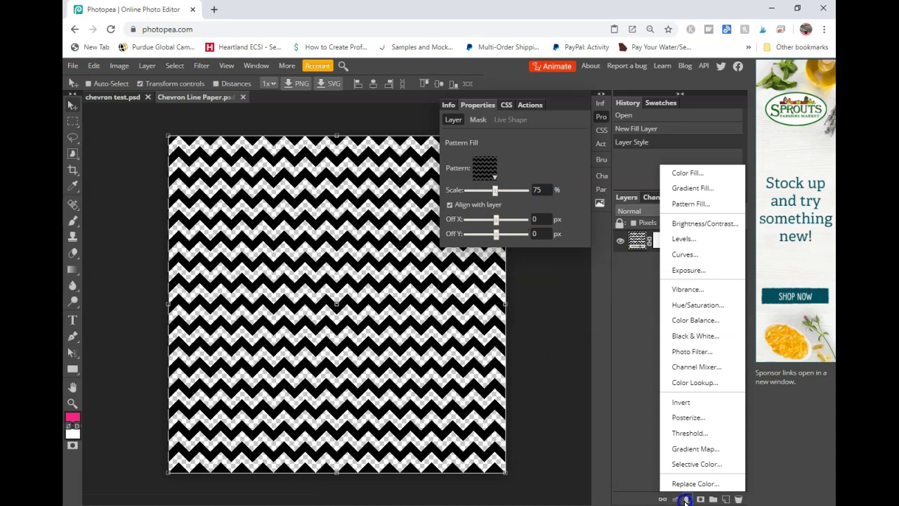
{"action": "left_click", "coordinate": [685, 174]}
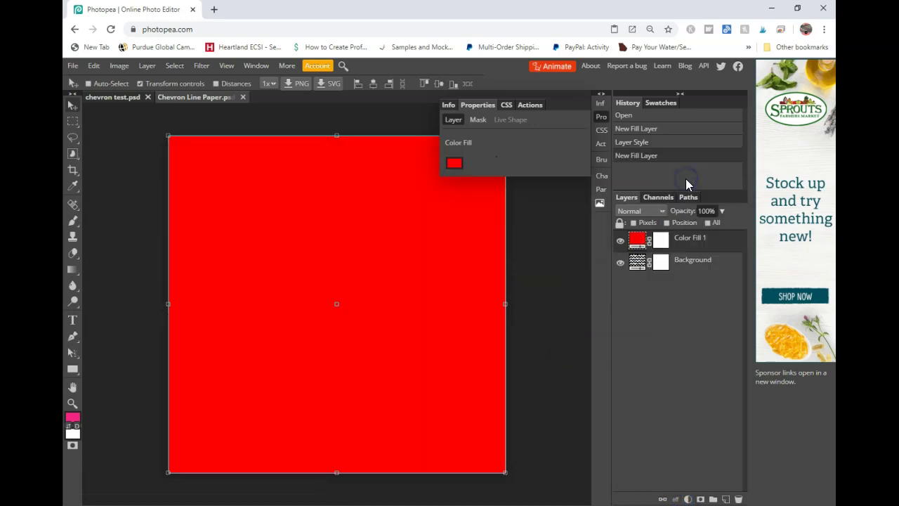
{"action": "left_click_drag", "start_coordinate": [693, 238], "coordinate": [693, 279]}
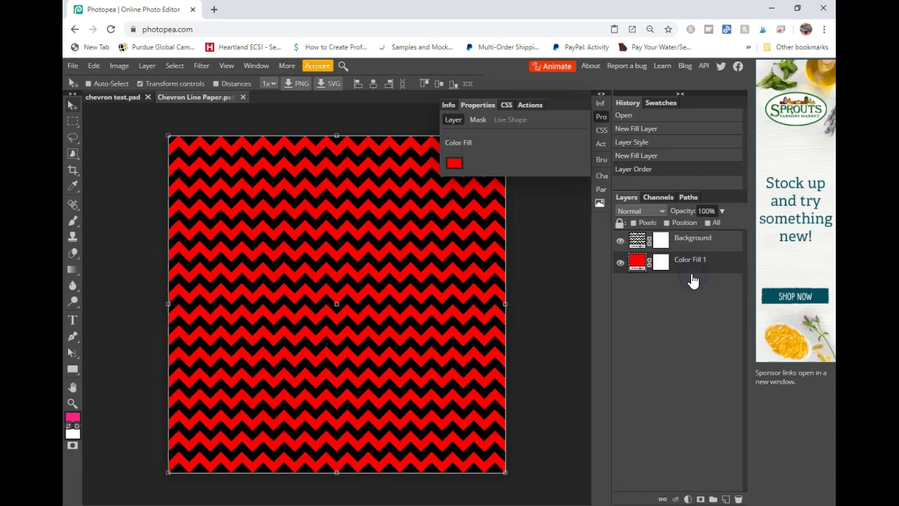
Step: Try blue, yellow and magenta swatches, then set the fill to a custom pink
{"action": "left_click", "coordinate": [453, 163]}
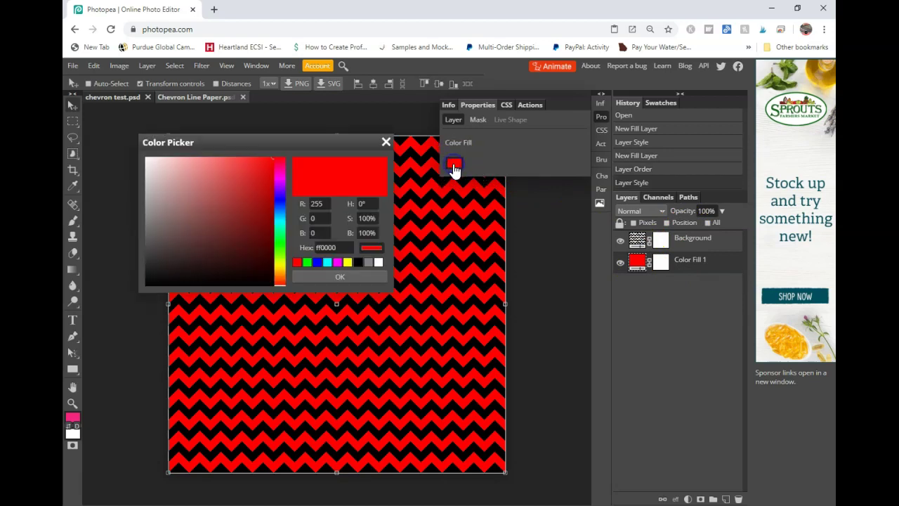
{"action": "left_click", "coordinate": [316, 262]}
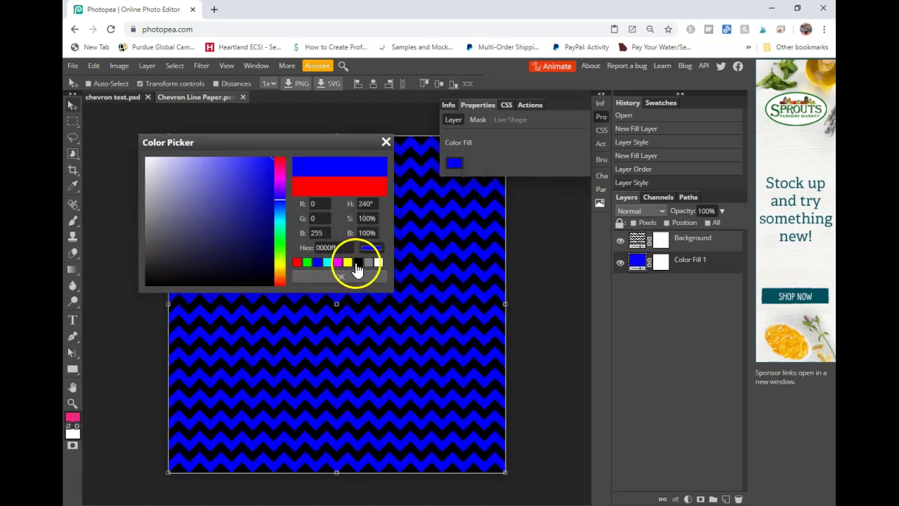
{"action": "left_click", "coordinate": [348, 264]}
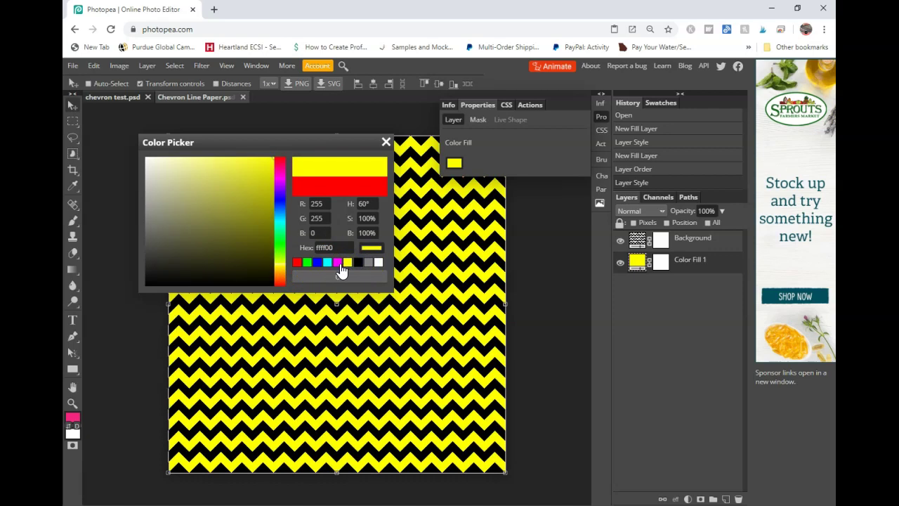
{"action": "left_click", "coordinate": [338, 262]}
{"action": "left_click", "coordinate": [371, 248]}
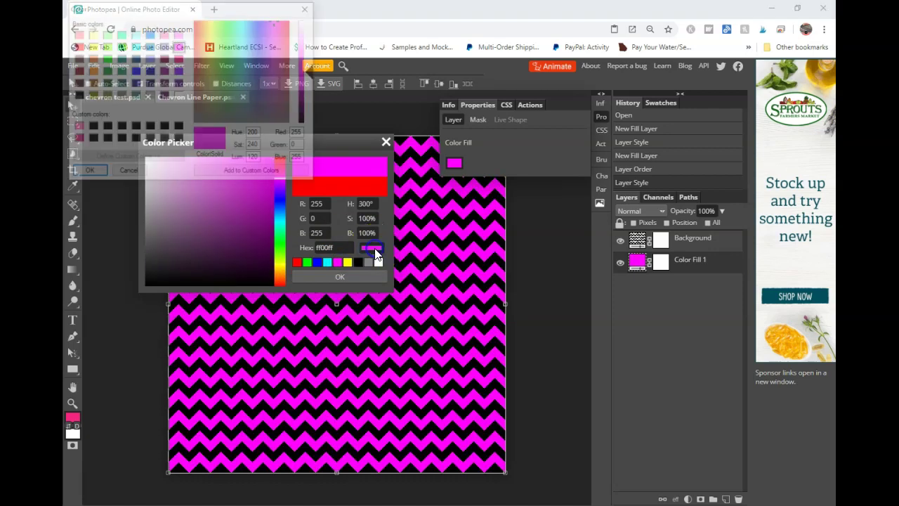
{"action": "left_click", "coordinate": [76, 127]}
{"action": "left_click", "coordinate": [87, 173]}
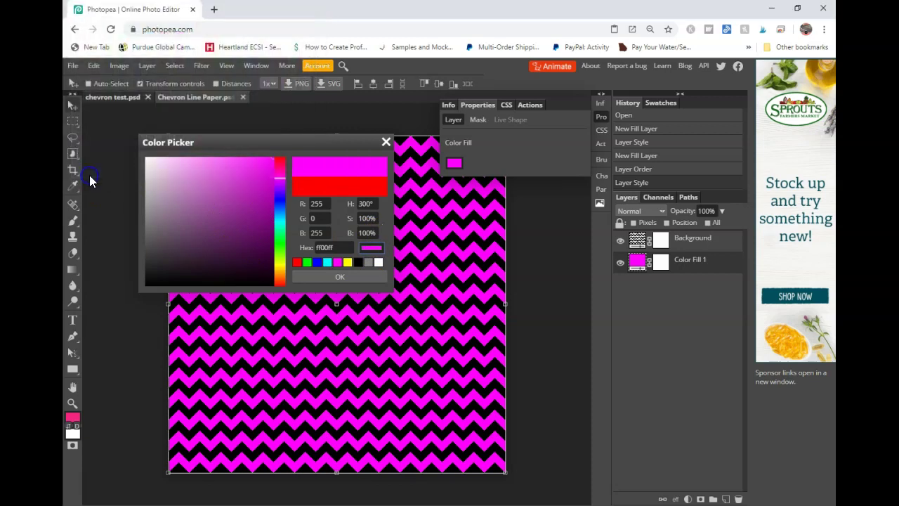
{"action": "left_click", "coordinate": [340, 278]}
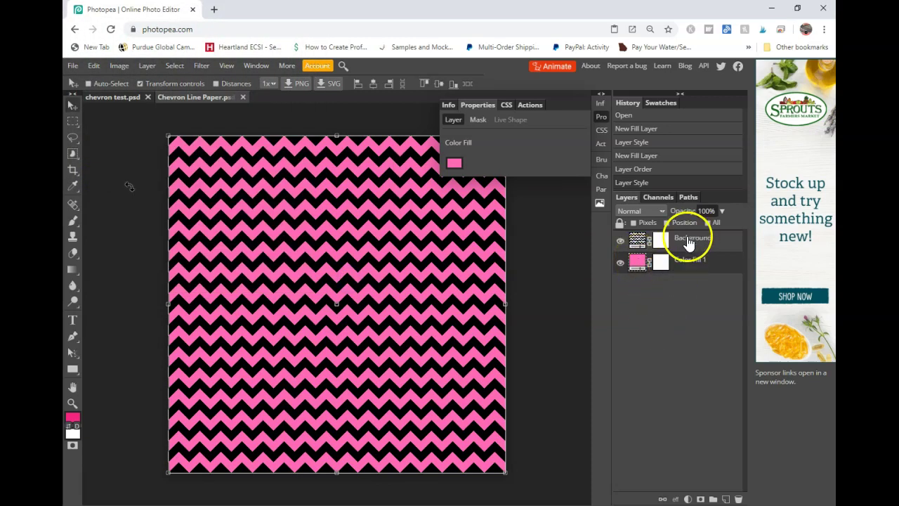
Step: Add a Color Overlay layer style to the Background chevron pattern layer
{"action": "left_click", "coordinate": [707, 242]}
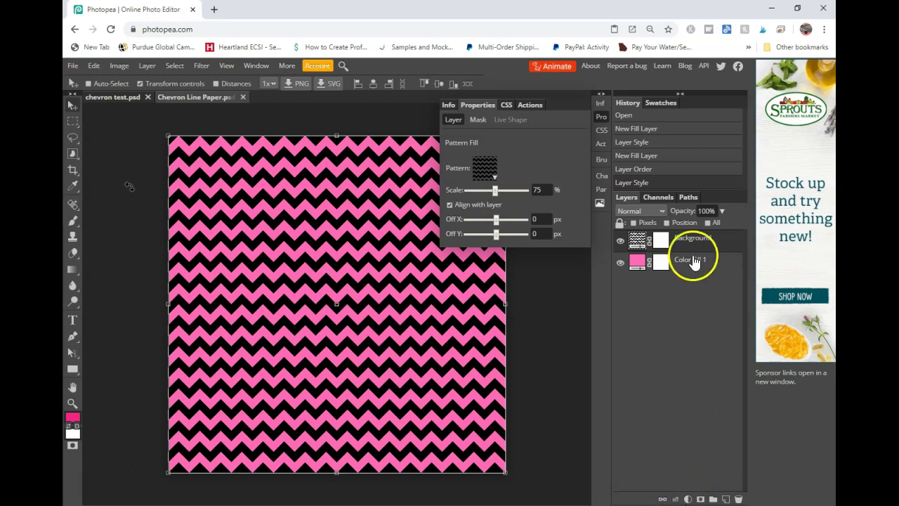
{"action": "left_click", "coordinate": [676, 498]}
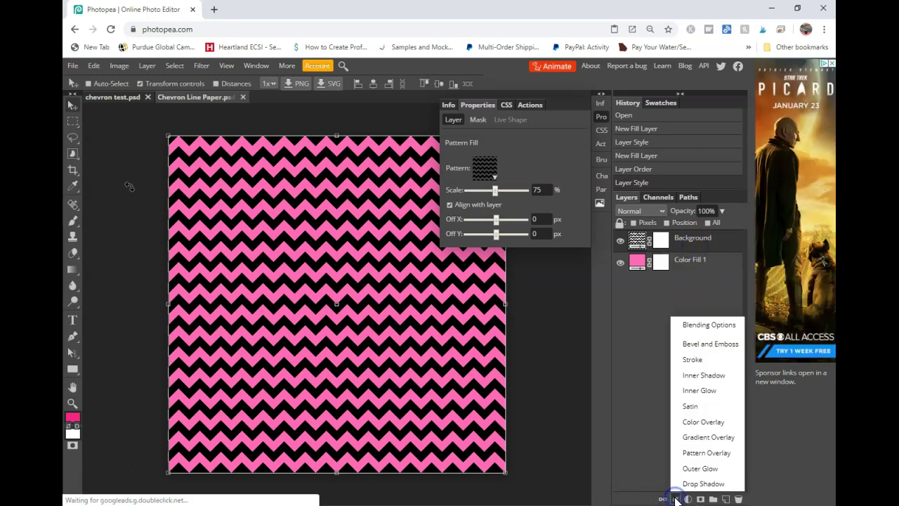
{"action": "left_click", "coordinate": [703, 422]}
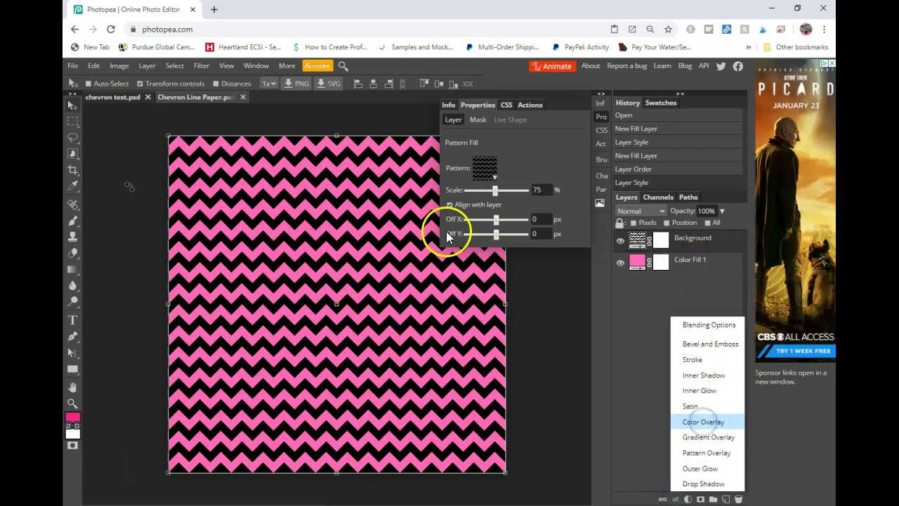
{"action": "mouse_move", "coordinate": [387, 137]}
{"action": "left_mouse_down"}
{"action": "mouse_move", "coordinate": [582, 125]}
{"action": "mouse_move", "coordinate": [633, 110]}
{"action": "left_mouse_up"}
Step: Set the chevron overlay colour to gray 808080 and apply the style
{"action": "left_click", "coordinate": [665, 169]}
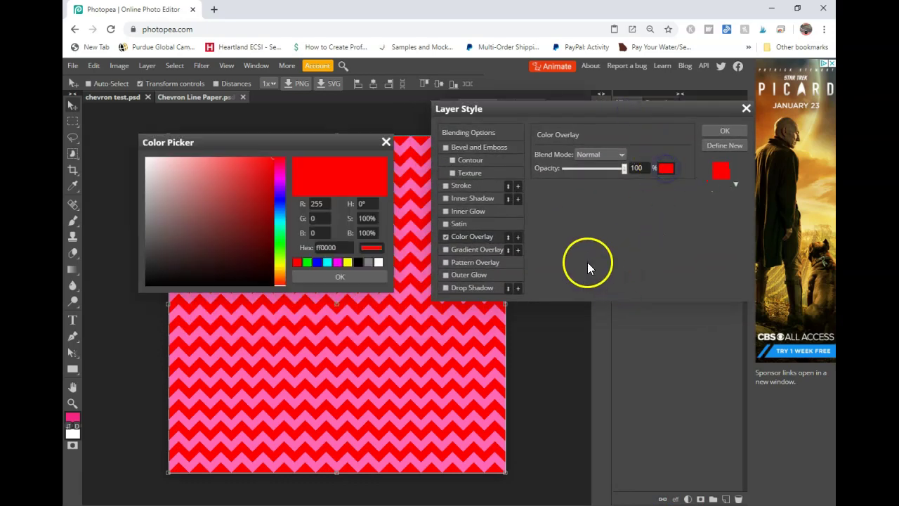
{"action": "left_click", "coordinate": [379, 262]}
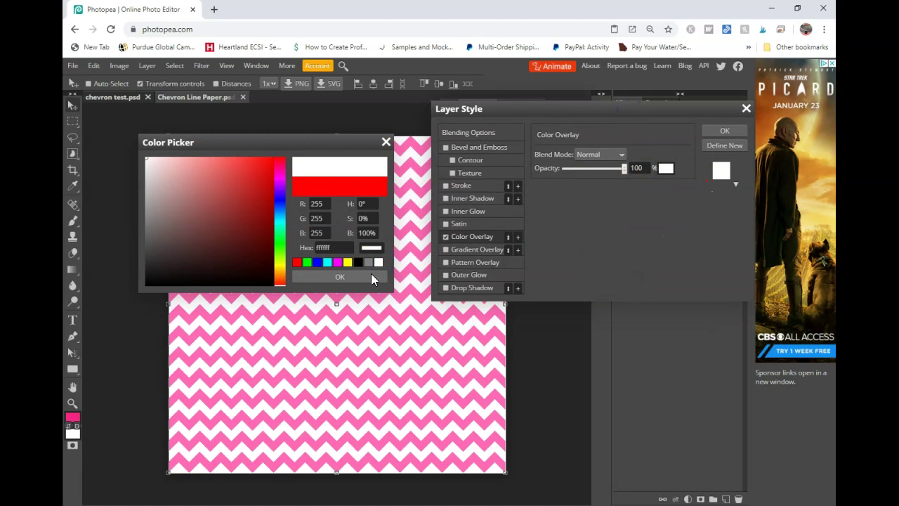
{"action": "left_click", "coordinate": [358, 262]}
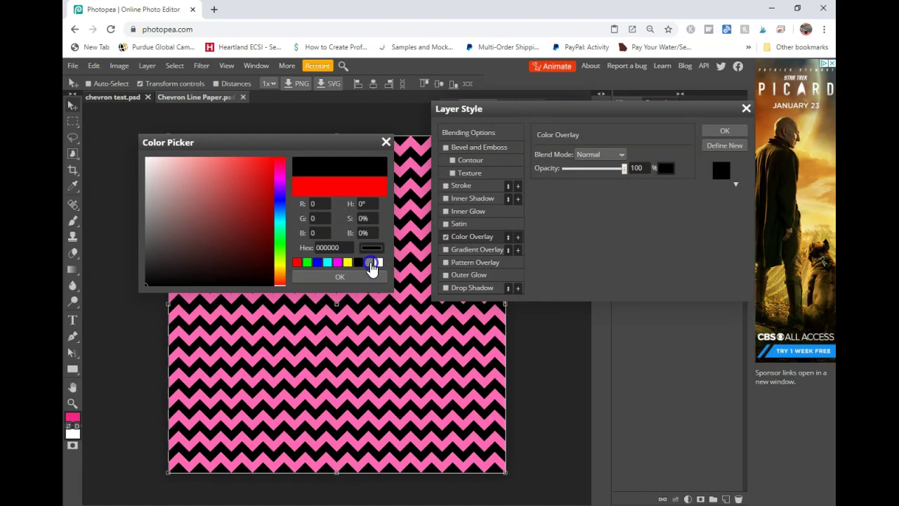
{"action": "left_click", "coordinate": [369, 262]}
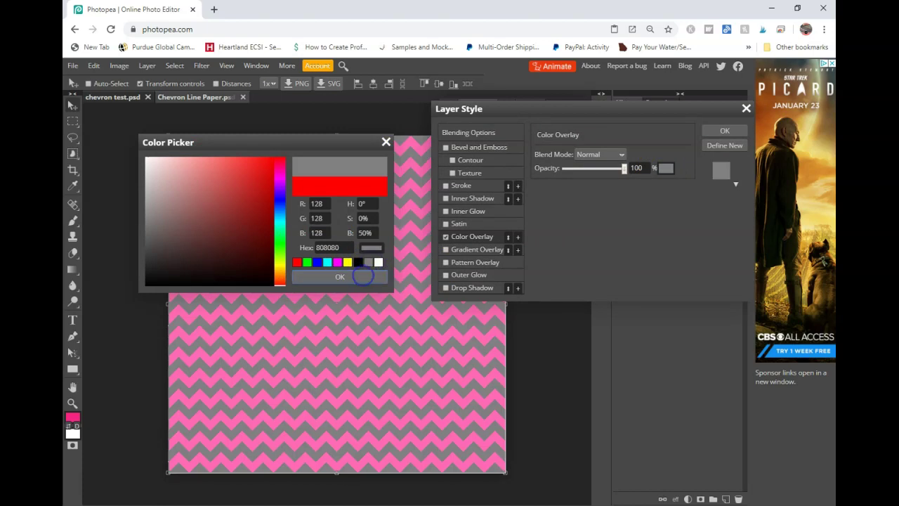
{"action": "left_click", "coordinate": [364, 281]}
{"action": "left_click", "coordinate": [724, 132]}
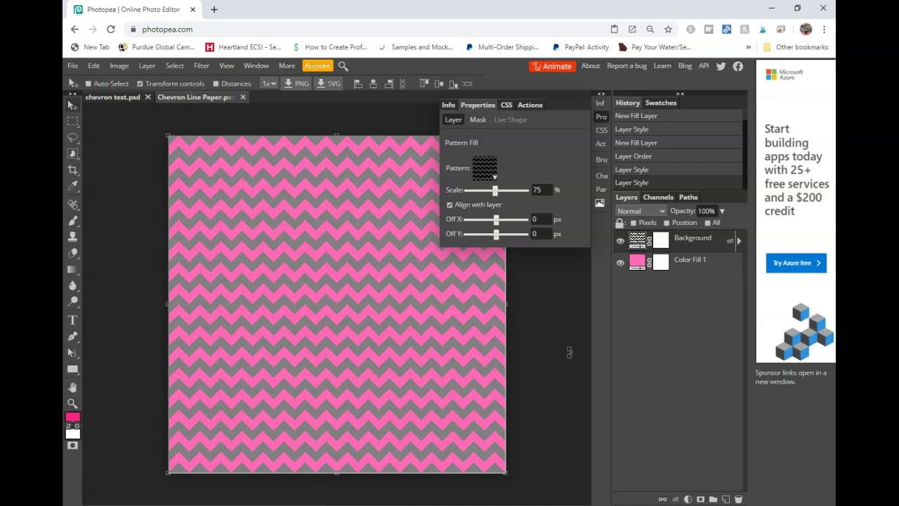
{"action": "left_click", "coordinate": [536, 317]}
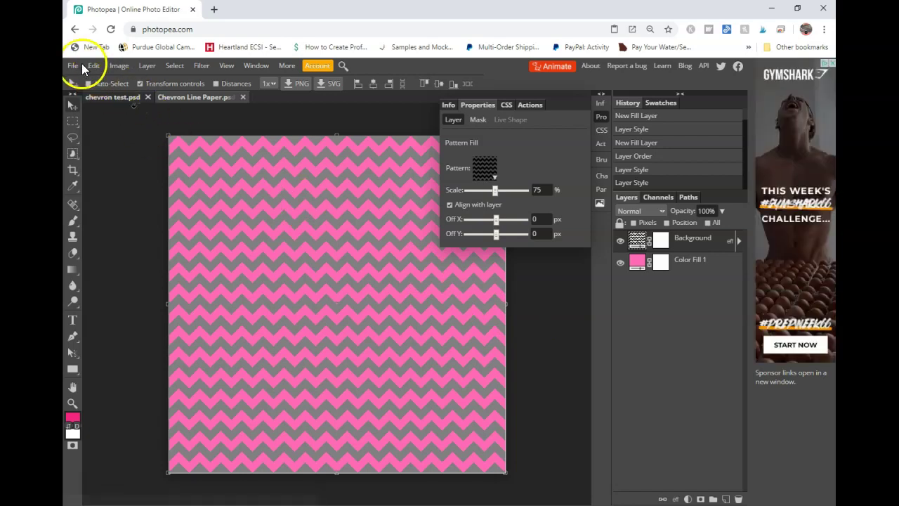
Step: Look over the File > Export as formats, then close the menu without exporting
{"action": "left_click", "coordinate": [79, 65]}
{"action": "left_click", "coordinate": [104, 216]}
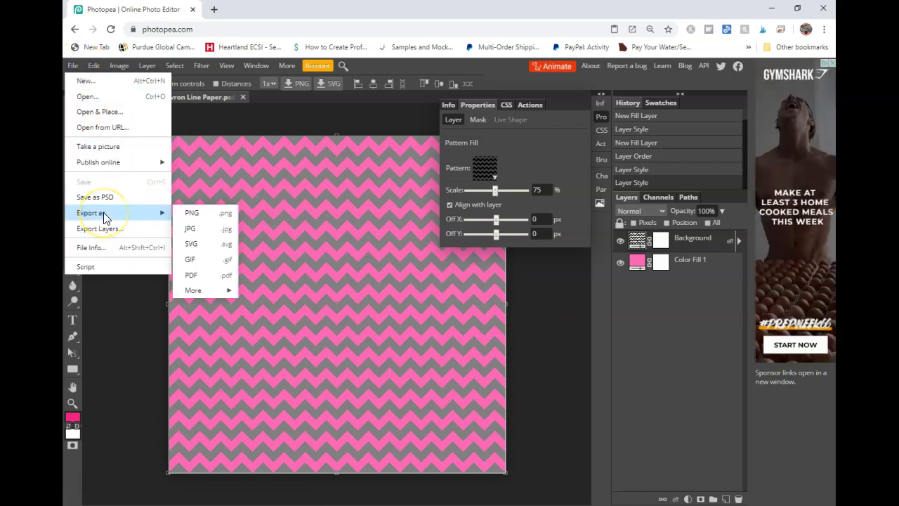
{"action": "left_click", "coordinate": [198, 122]}
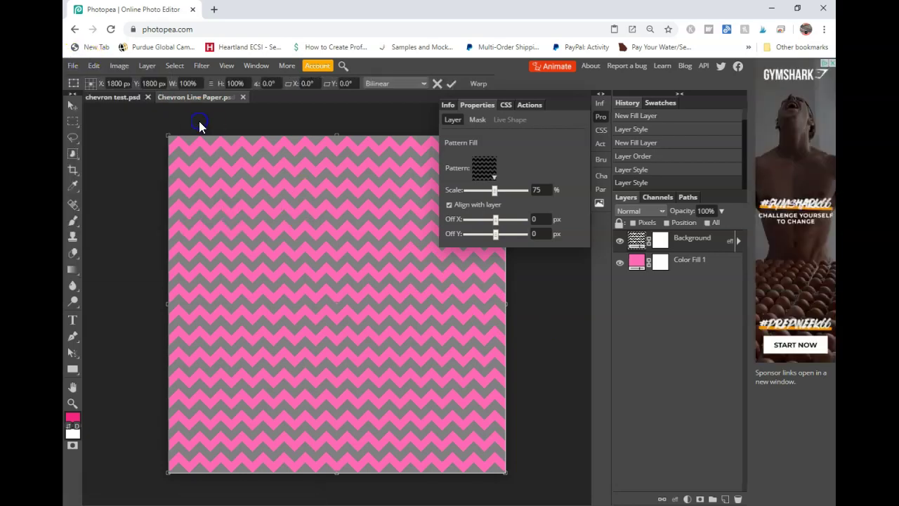